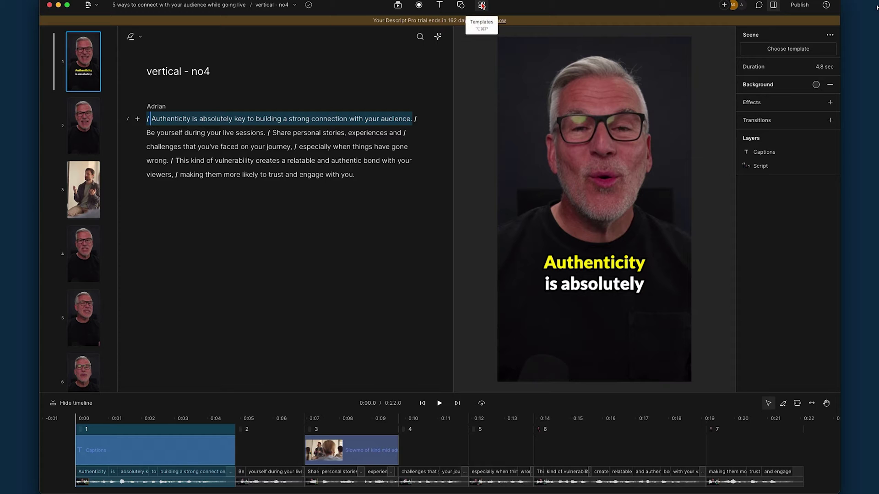
# - Apply the Serene Audiogram template from the gallery's Audiograms category to scene 1
pyautogui.click(482, 5)
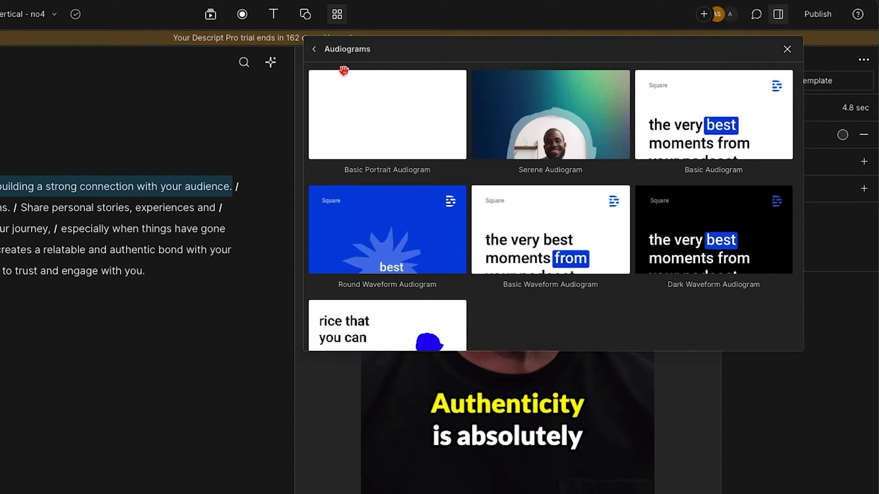
pyautogui.click(314, 49)
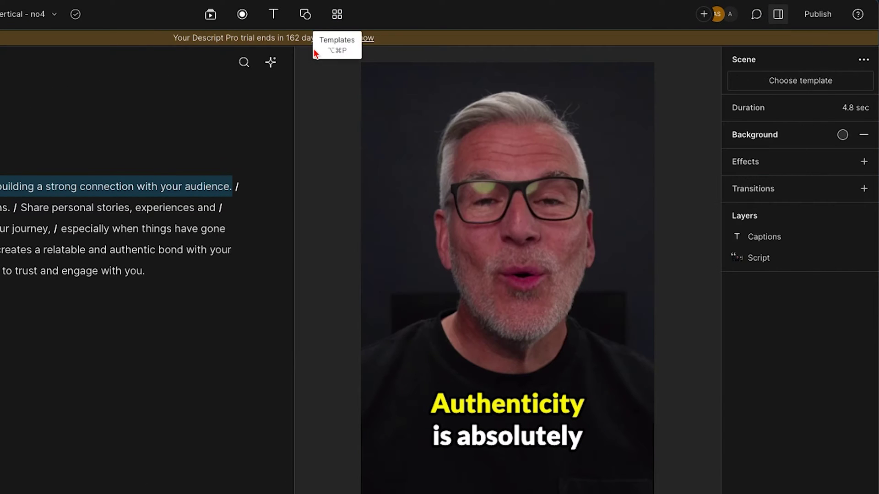
pyautogui.click(337, 15)
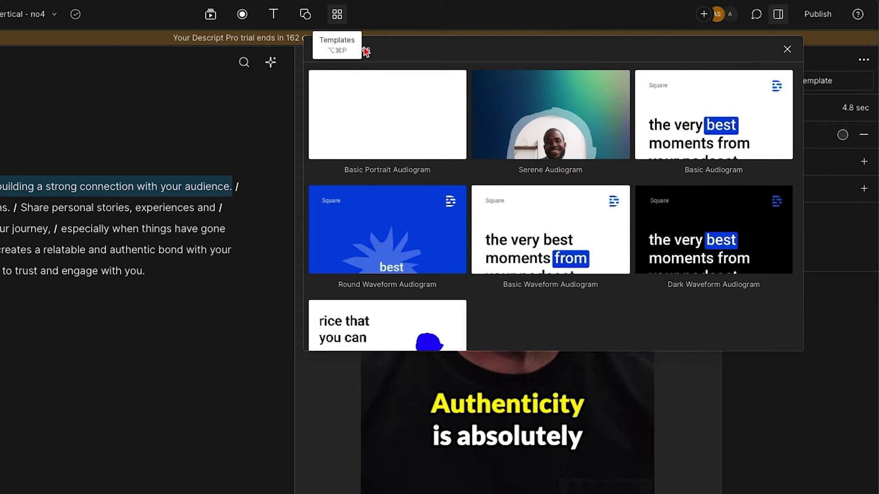
pyautogui.click(314, 50)
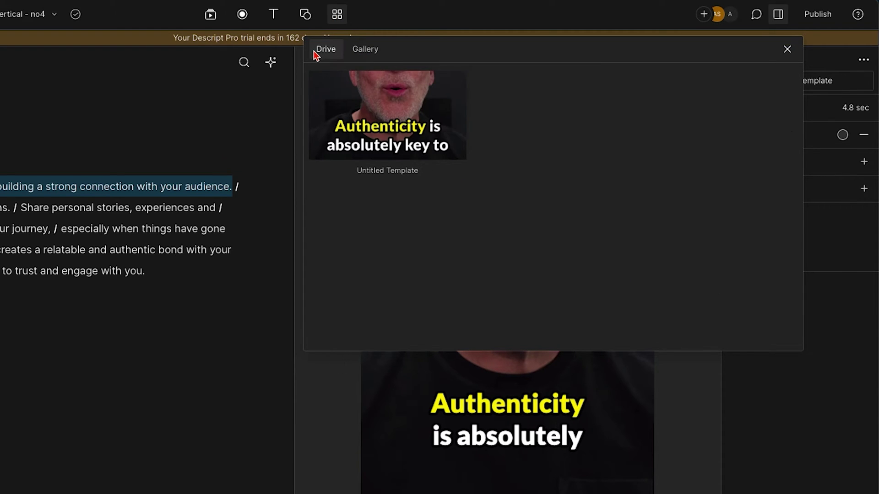
pyautogui.click(365, 50)
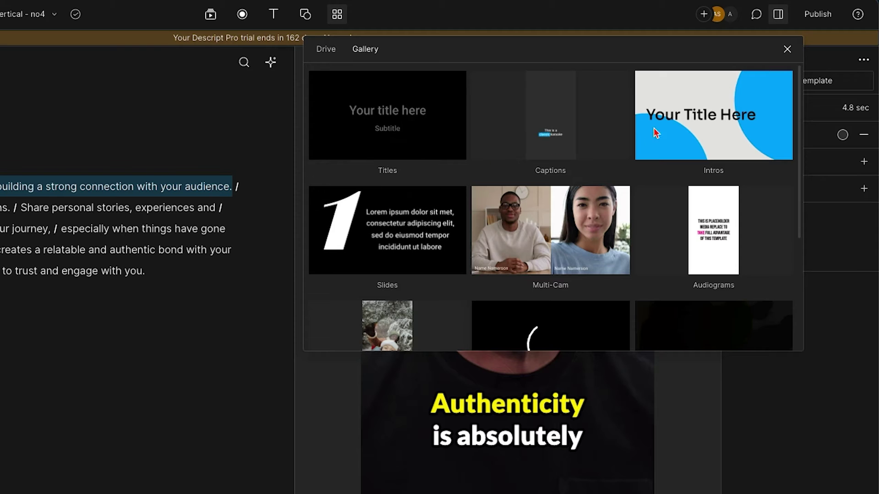
pyautogui.click(695, 236)
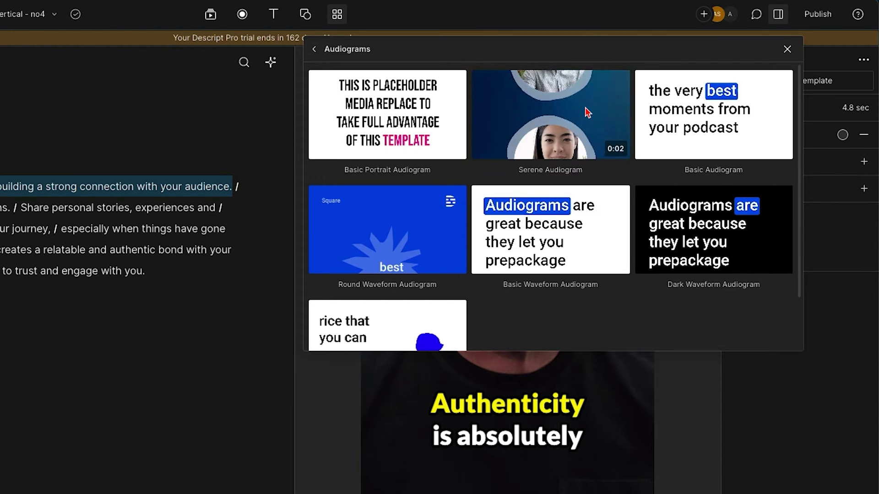
pyautogui.scroll(-1, 590, 113)
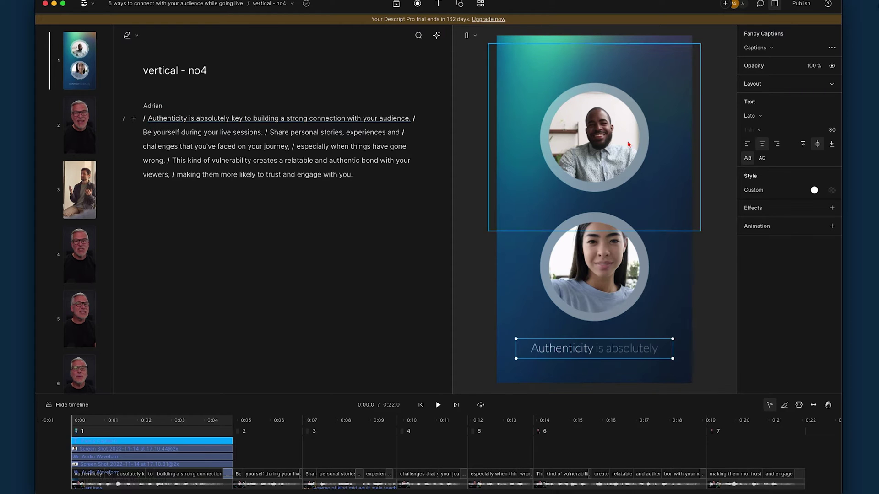
# - Enlarge the timeline area and delete the old Captions layer from scene 1
pyautogui.moveTo(475, 394); pyautogui.dragTo(474, 308)
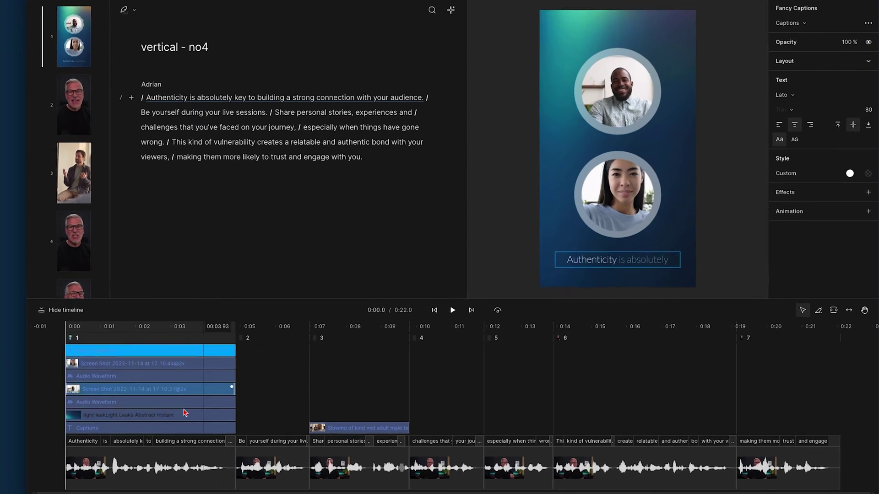
pyautogui.click(115, 424)
pyautogui.click(94, 413)
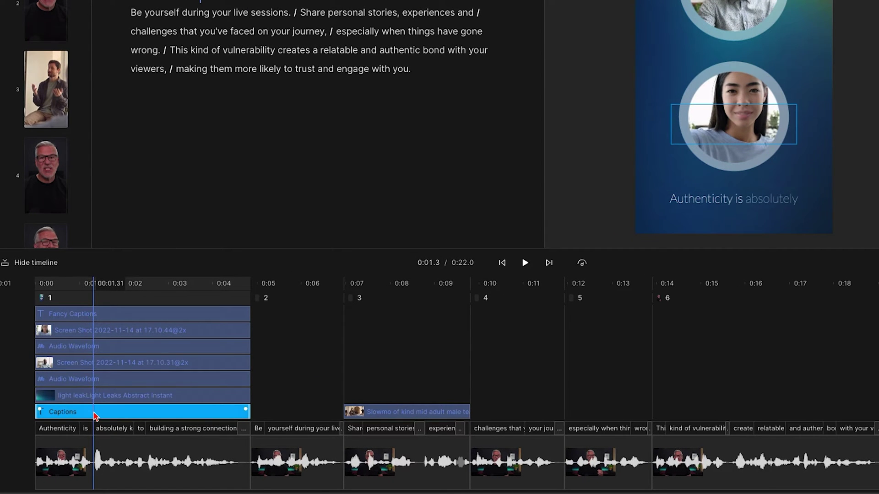
pyautogui.press('Delete')
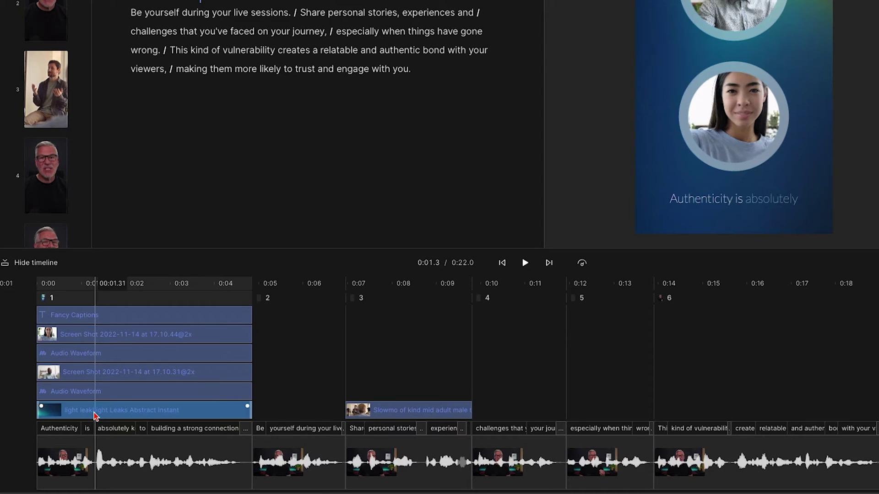
# - Examine scene 1's template layers one by one: the light leak background, both audio waveforms, both portrait images and Fancy Captions
pyautogui.click(125, 412)
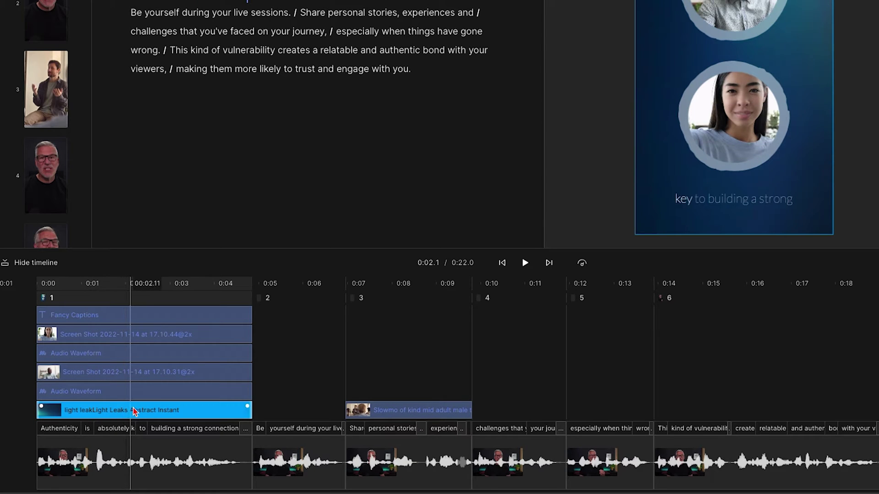
pyautogui.click(166, 393)
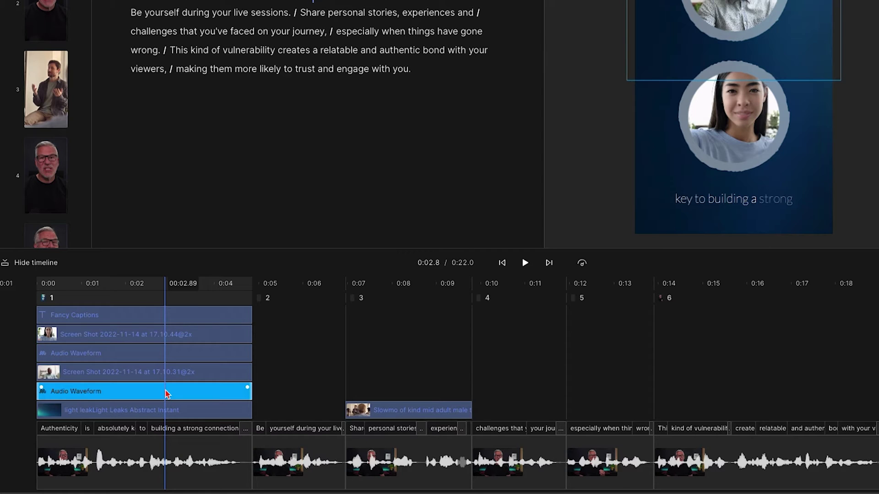
pyautogui.click(168, 356)
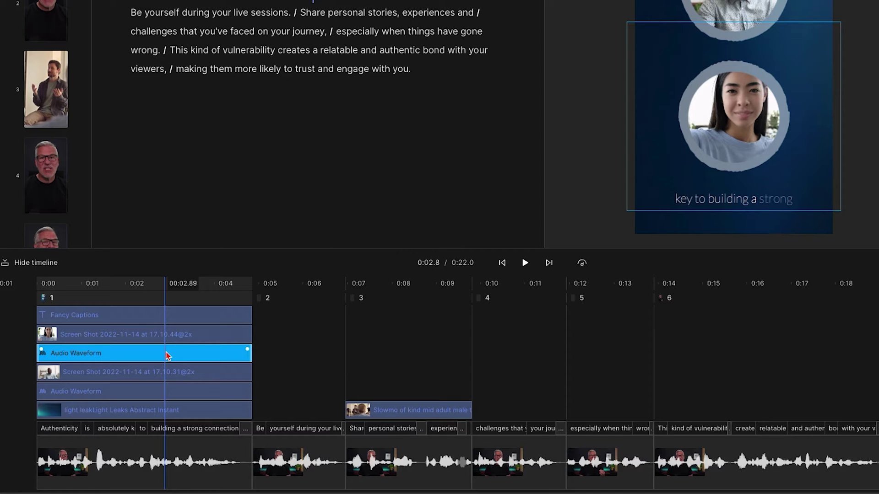
pyautogui.click(169, 376)
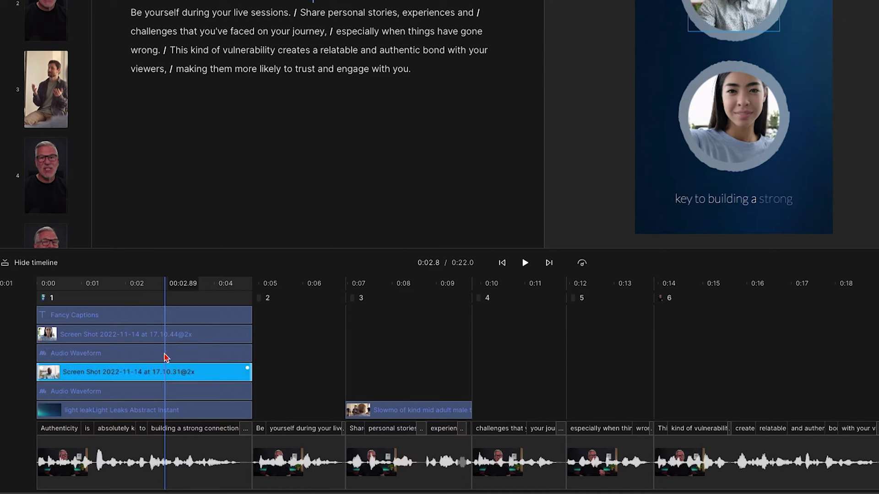
pyautogui.click(160, 335)
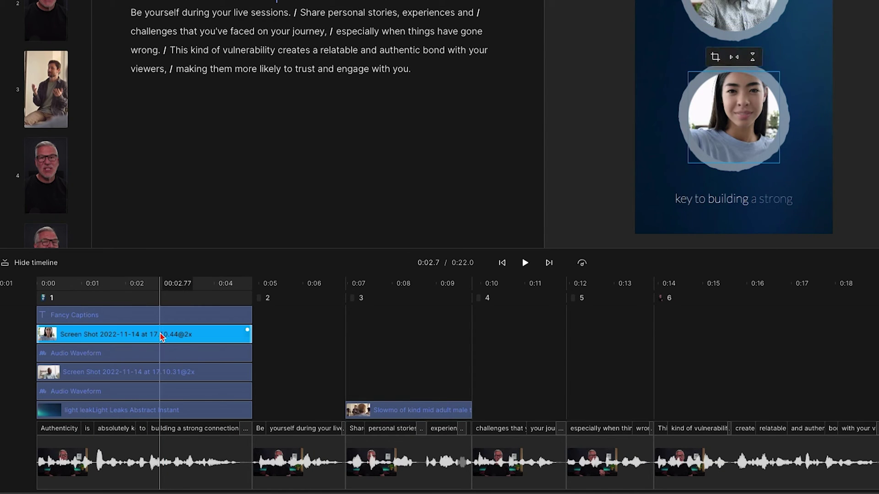
pyautogui.click(138, 316)
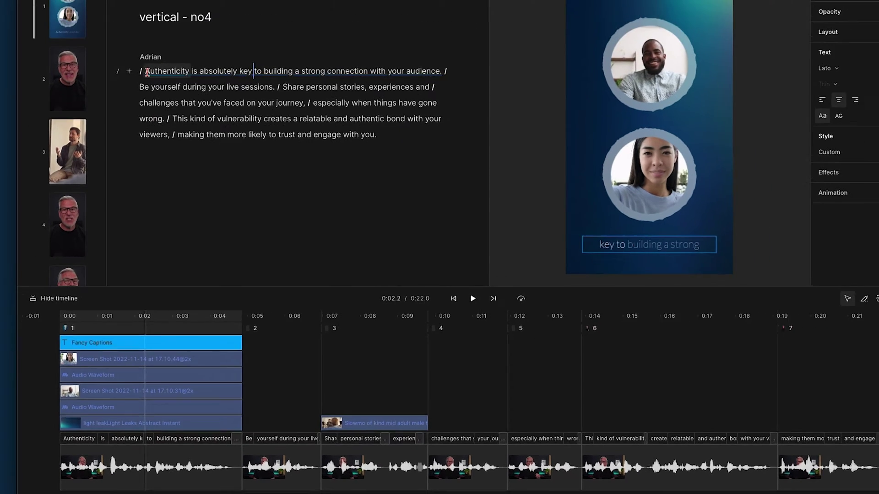
# - Play scene 1 from its beginning to preview the audiogram, and return to the start
pyautogui.click(139, 0)
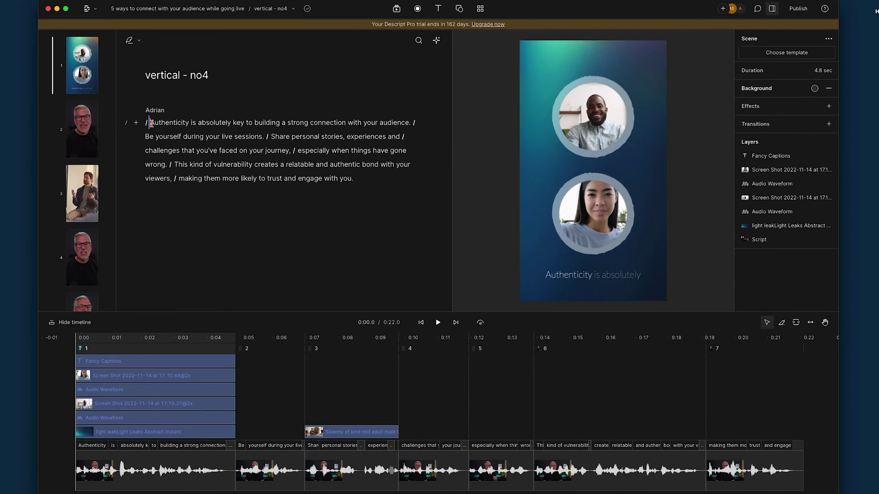
pyautogui.press('space')
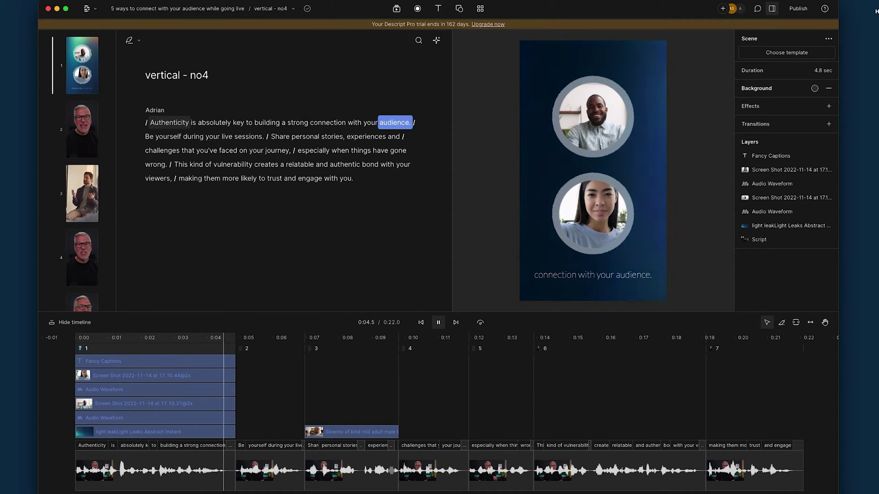
pyautogui.click(159, 120)
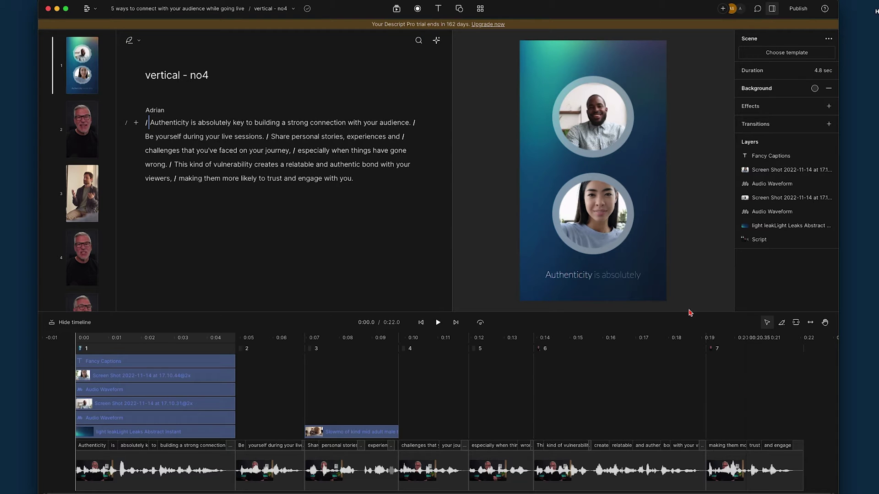
# - Copy scene 1's audiogram layout onto scene 2 and compare the two scenes
pyautogui.click(93, 65)
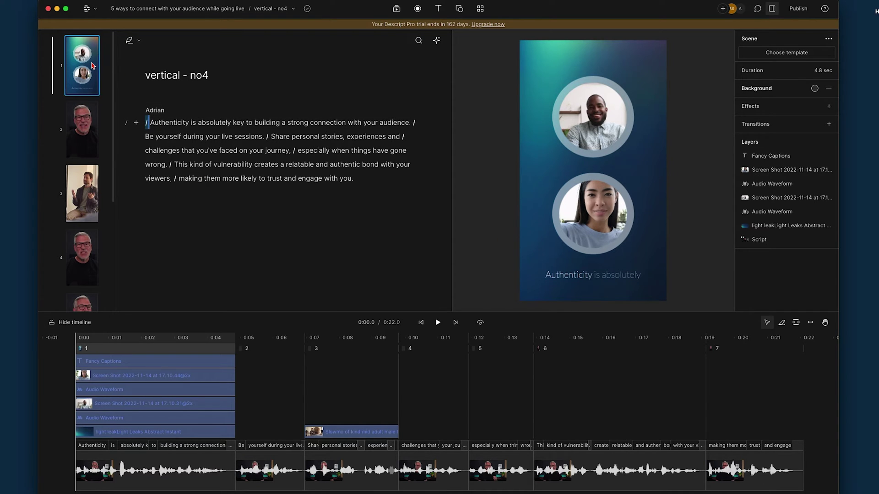
pyautogui.click(88, 114)
pyautogui.press('super+v')
pyautogui.click(83, 75)
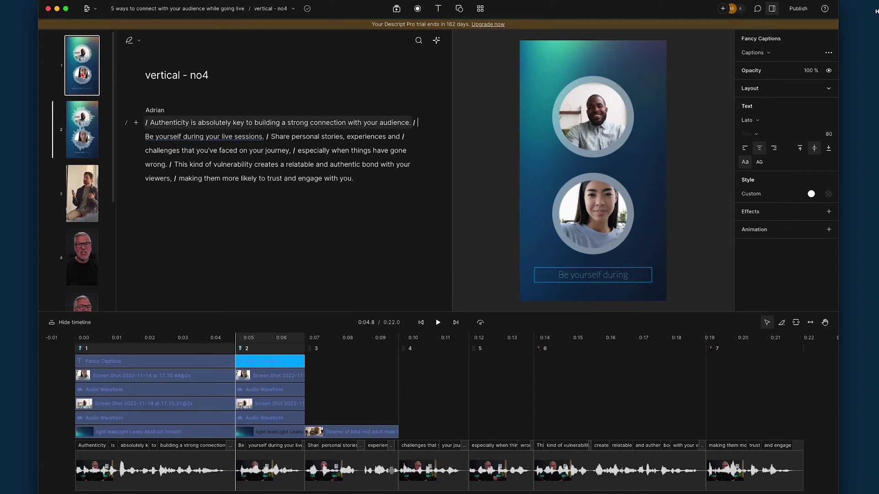
pyautogui.click(84, 128)
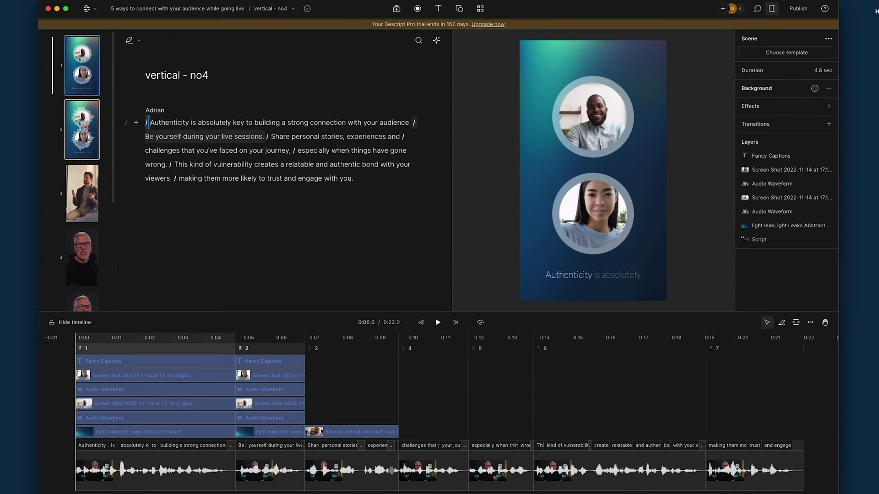
pyautogui.click(577, 276)
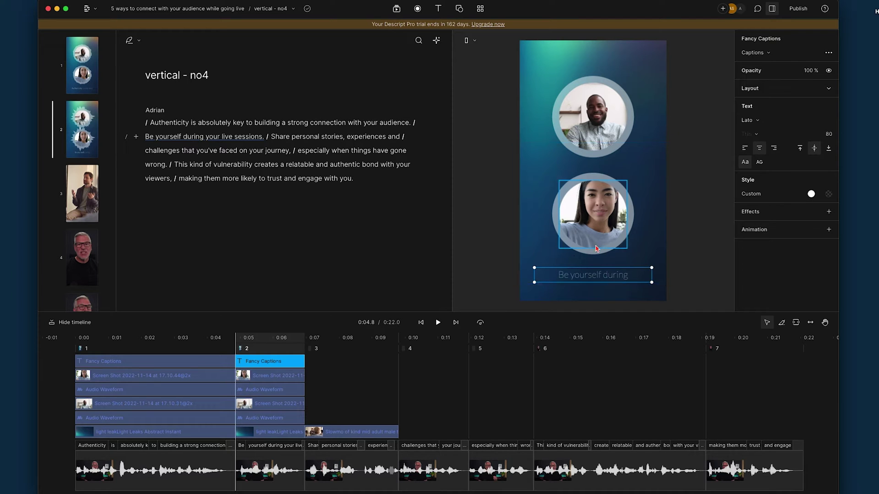
# - Try colouring the audio waveform around scene 1's lower portrait red (f21818) at 97% opacity, and undo the change
pyautogui.click(164, 389)
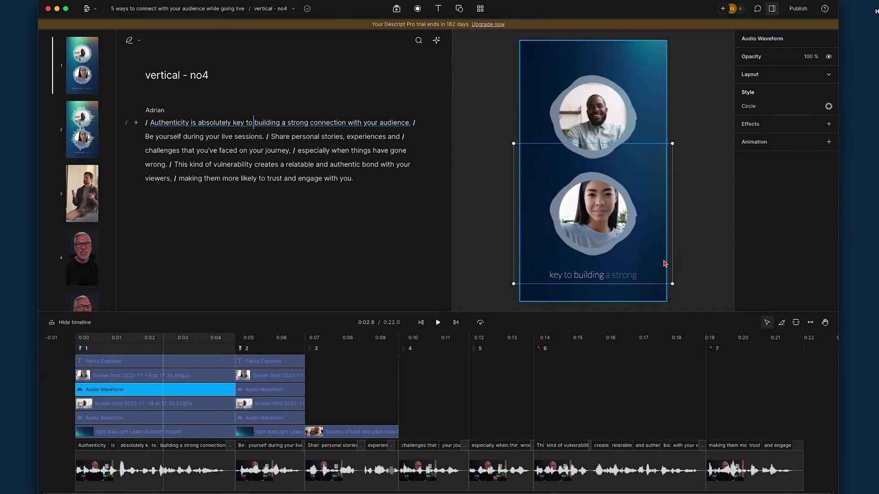
pyautogui.click(828, 107)
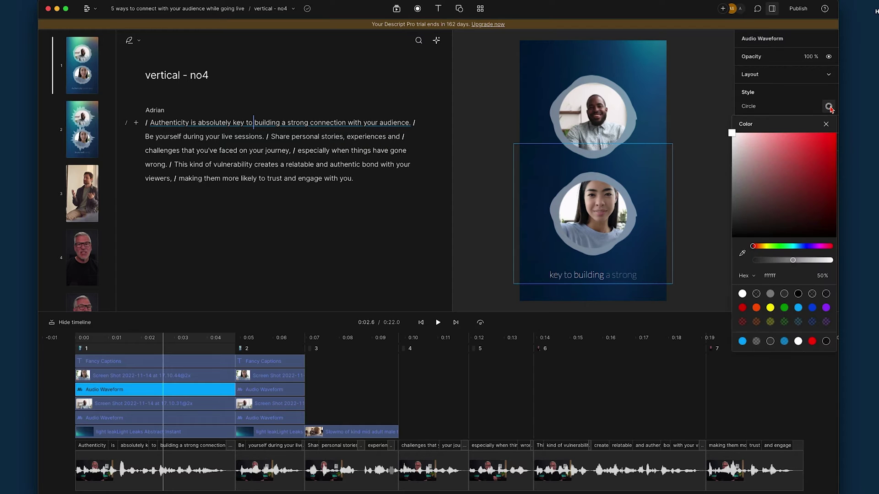
pyautogui.click(826, 139)
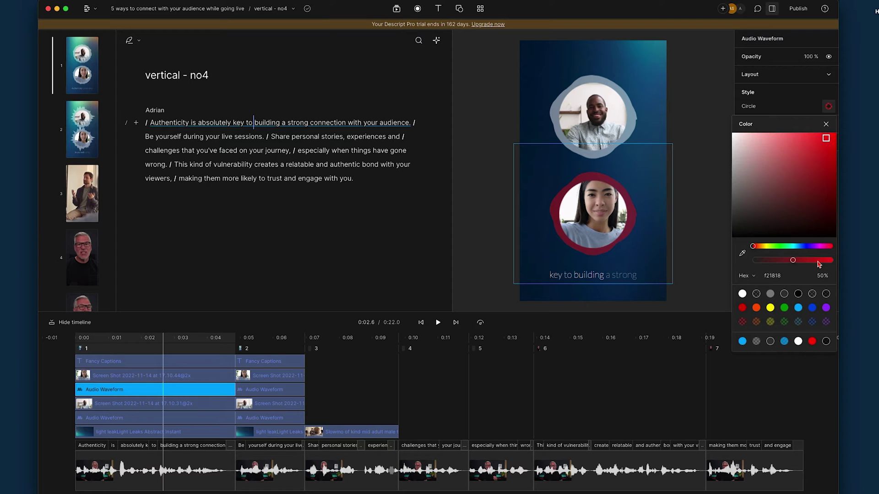
pyautogui.click(831, 263)
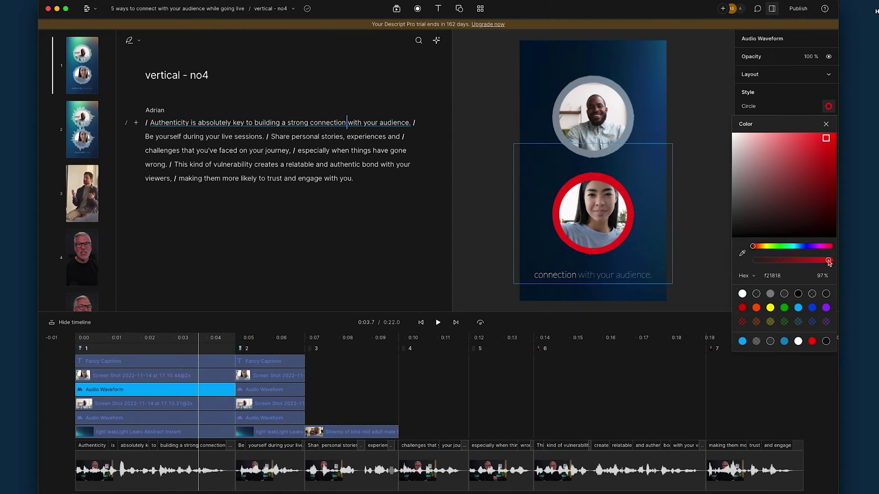
pyautogui.press('Escape')
pyautogui.press('super+z')
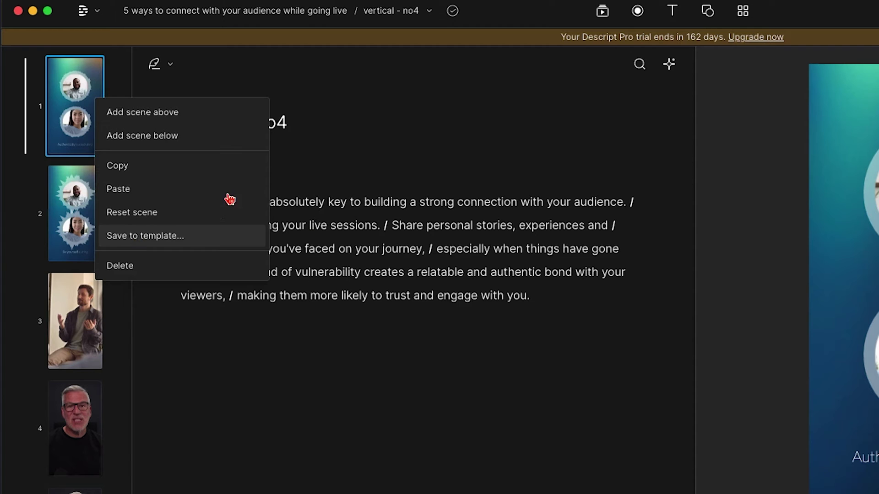
# - Add the Basic Audiogram template to scene 1 on top of its existing layers
pyautogui.click(581, 376)
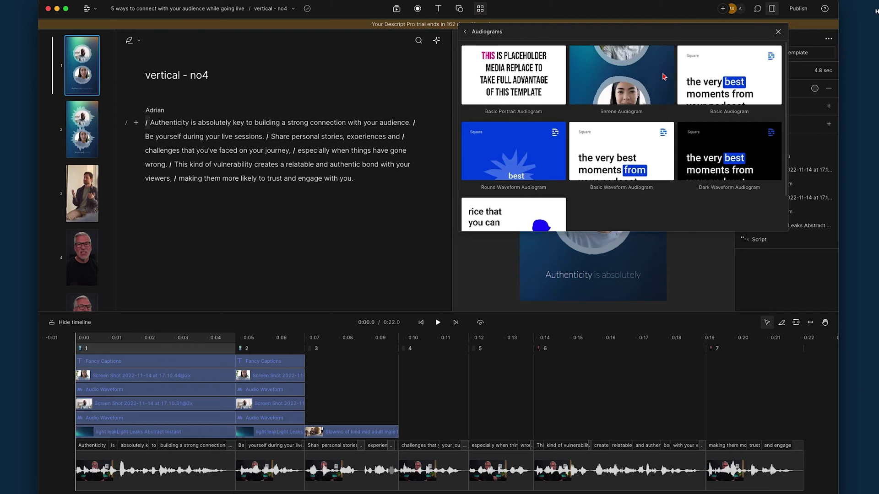
pyautogui.click(702, 89)
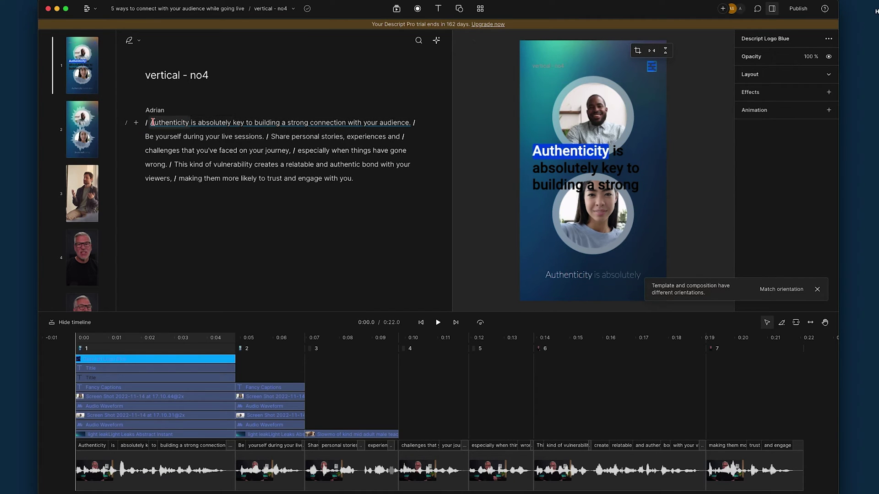
# - Delete all template layers from scene 1: titles, Fancy Captions, portrait images, audio waveforms, light leak background and Descript Logo Blue
pyautogui.click(169, 369)
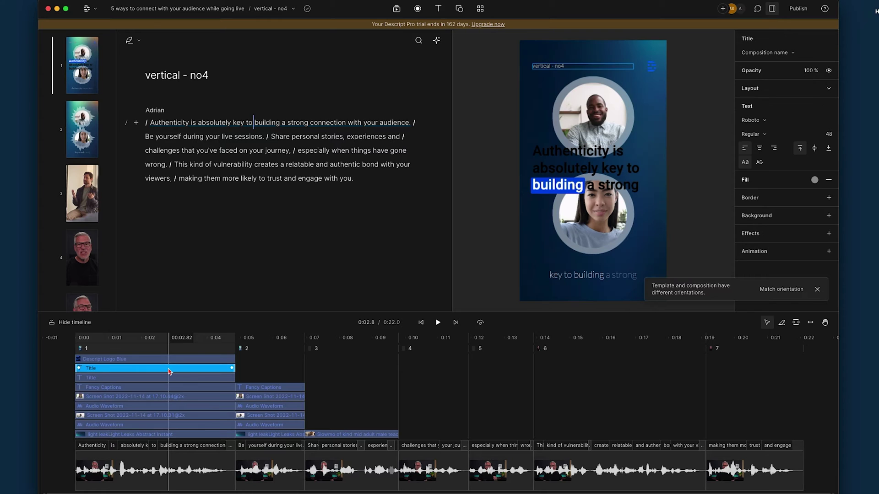
pyautogui.click(189, 436)
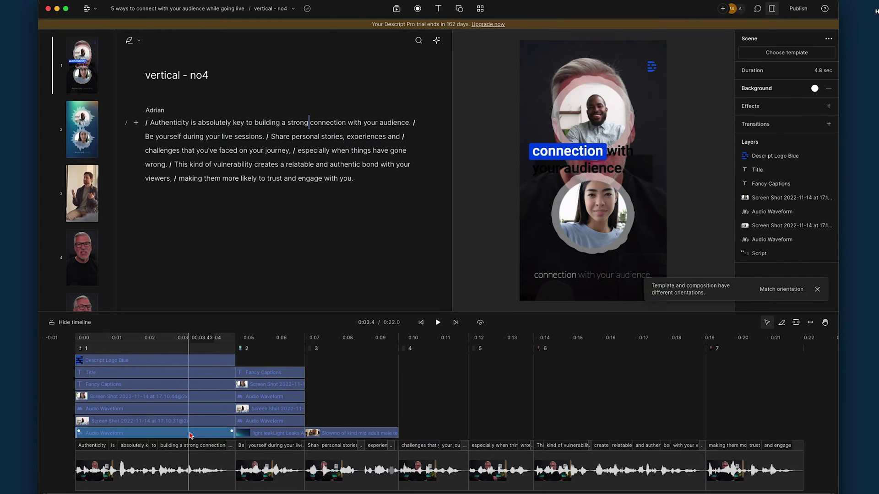
pyautogui.press('Delete')
pyautogui.click(191, 433)
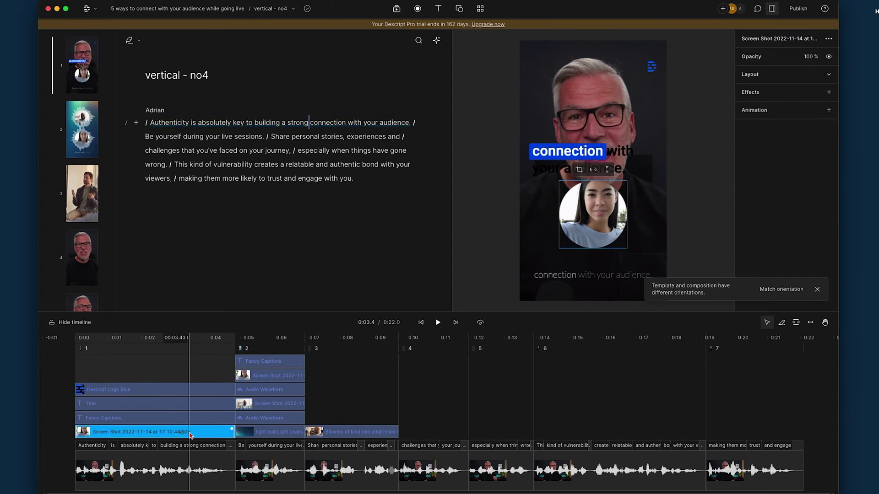
pyautogui.press('Delete')
pyautogui.click(193, 430)
pyautogui.press('Delete')
pyautogui.click(194, 431)
pyautogui.press('Delete')
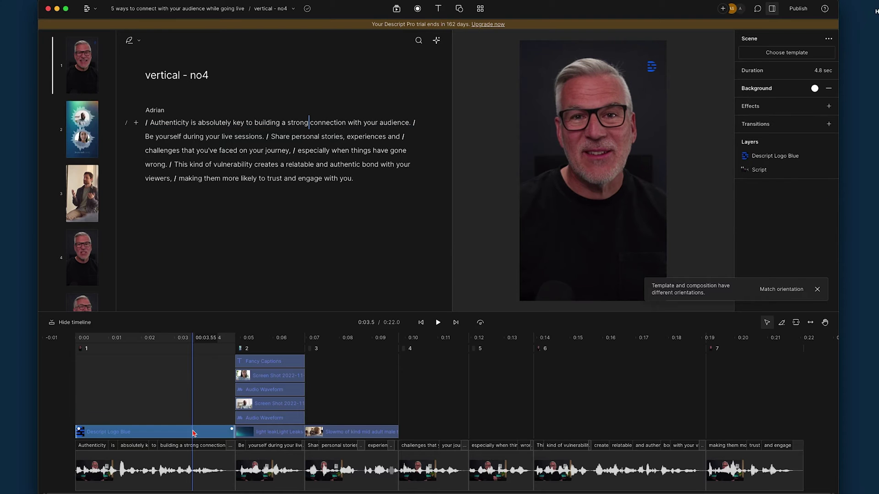
pyautogui.click(193, 433)
pyautogui.press('Delete')
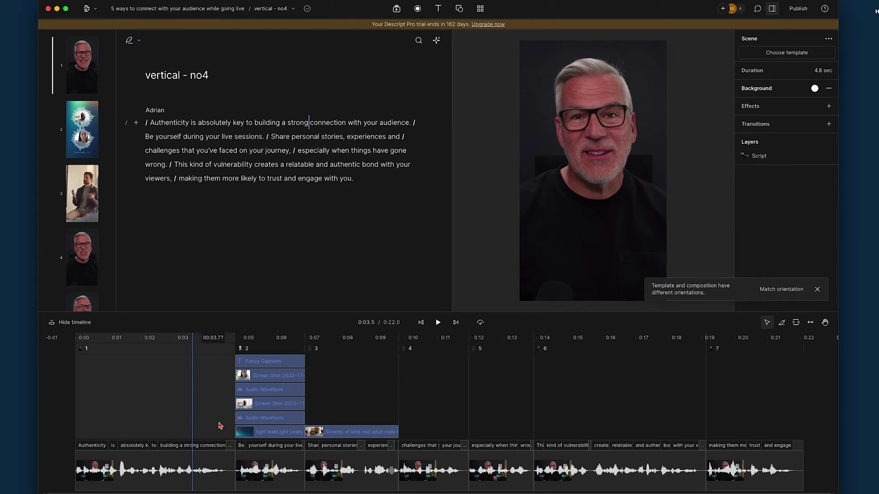
# - Apply the Basic Audiogram template to the cleared scene 1 and dismiss the orientation notice
pyautogui.click(480, 9)
pyautogui.click(499, 210)
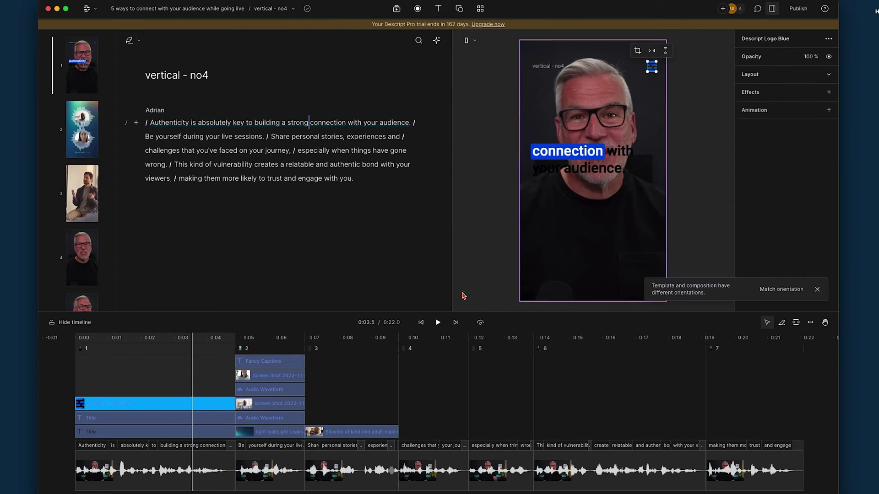
pyautogui.press('Escape')
pyautogui.click(817, 290)
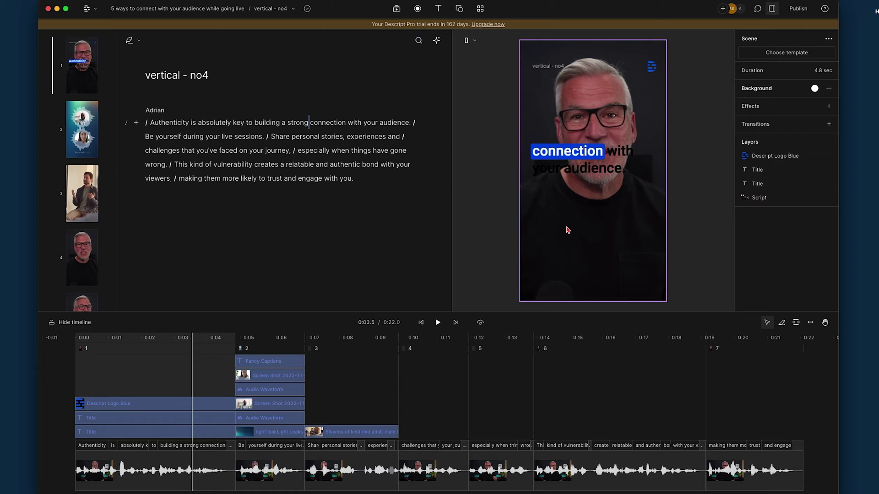
# - Draw a white rectangle covering scene 1's entire vertical frame
pyautogui.click(459, 8)
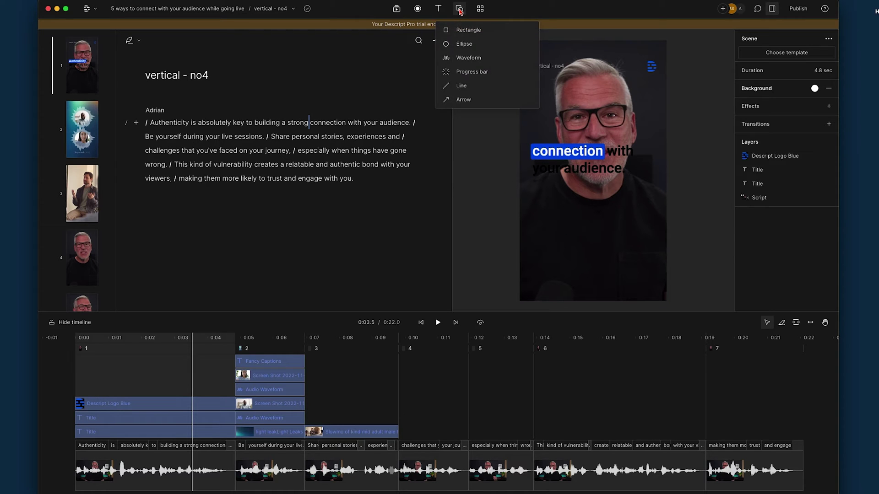
pyautogui.click(471, 30)
pyautogui.moveTo(598, 200); pyautogui.dragTo(680, 299)
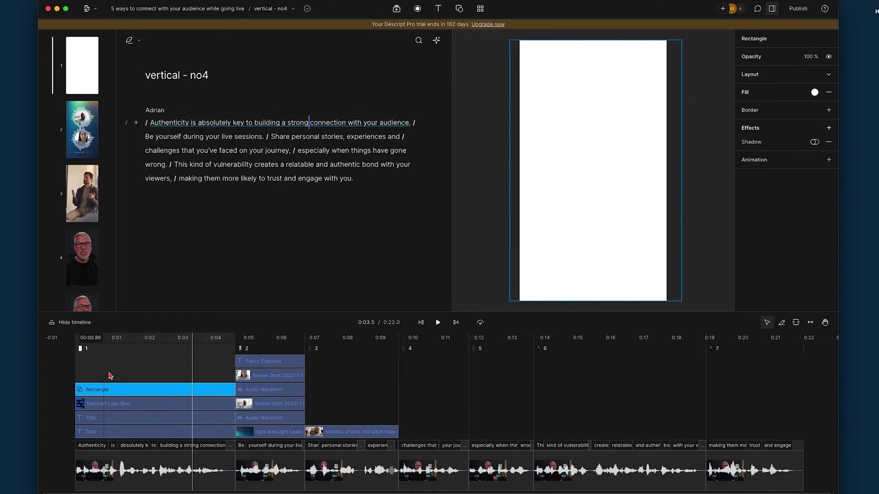
pyautogui.click(123, 390)
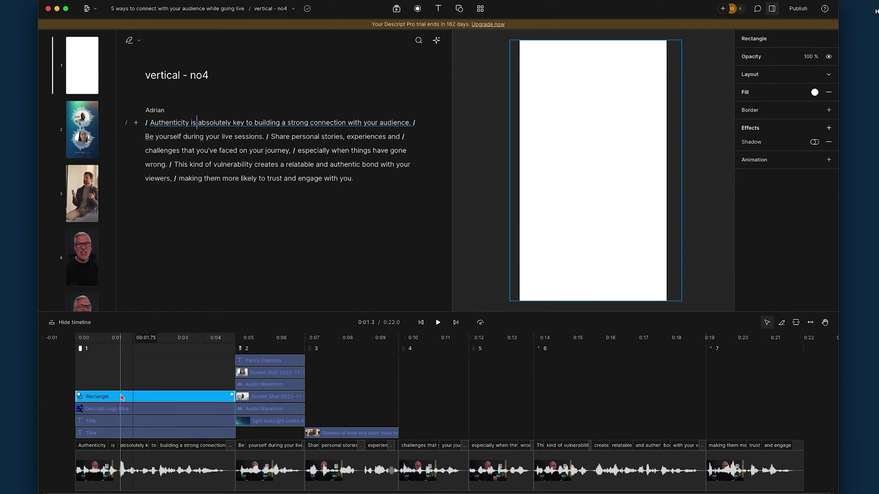
pyautogui.moveTo(589, 193); pyautogui.dragTo(628, 272)
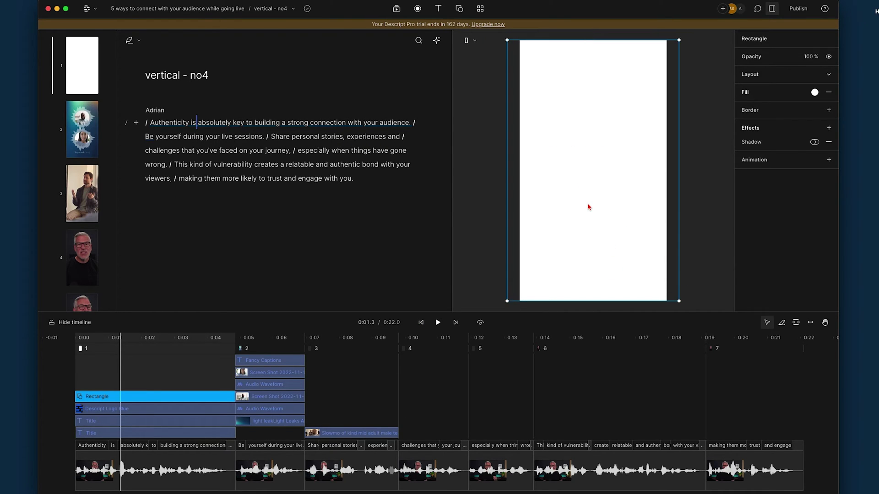
# - Send the white rectangle to the back of scene 1's layer order
pyautogui.rightClick(588, 207)
pyautogui.moveTo(599, 229)
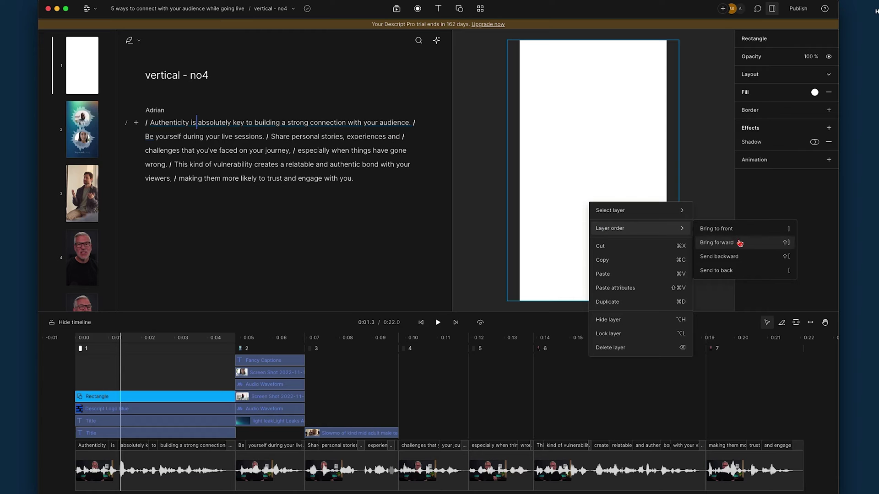
pyautogui.click(717, 271)
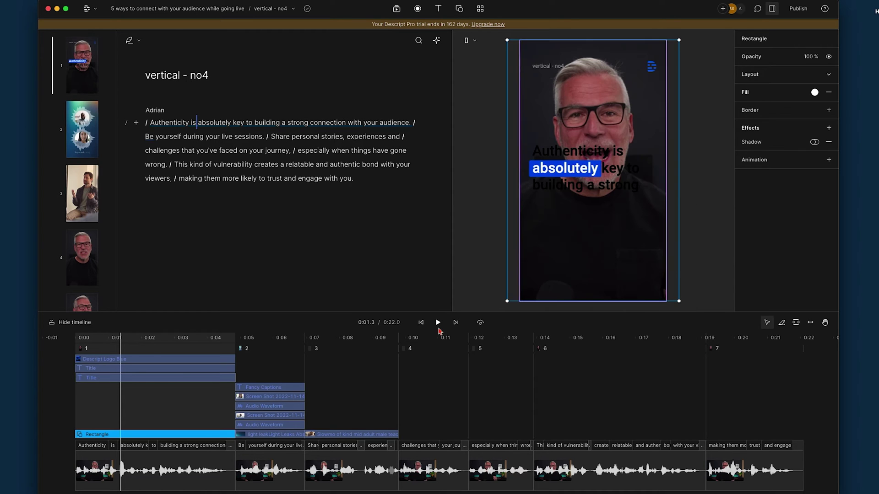
pyautogui.rightClick(583, 251)
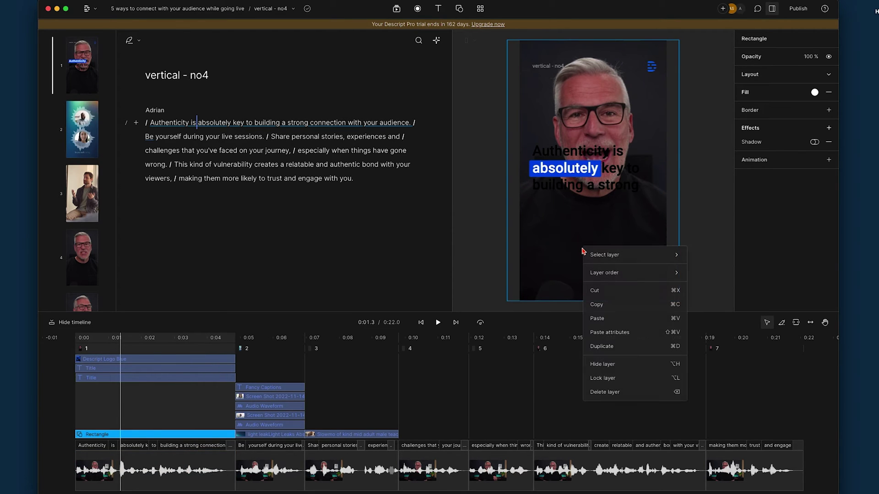
pyautogui.moveTo(634, 275)
pyautogui.click(701, 316)
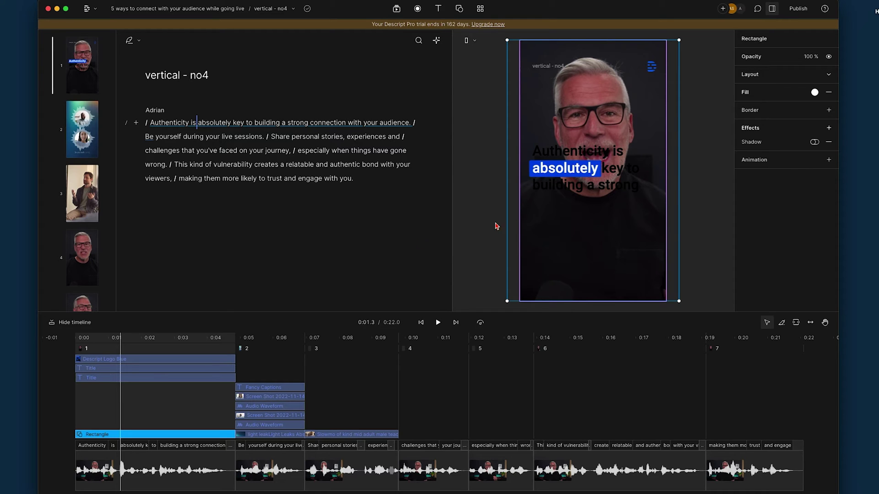
# - Bring the white rectangle forward one level so it covers the talking-head video behind the captions
pyautogui.click(153, 438)
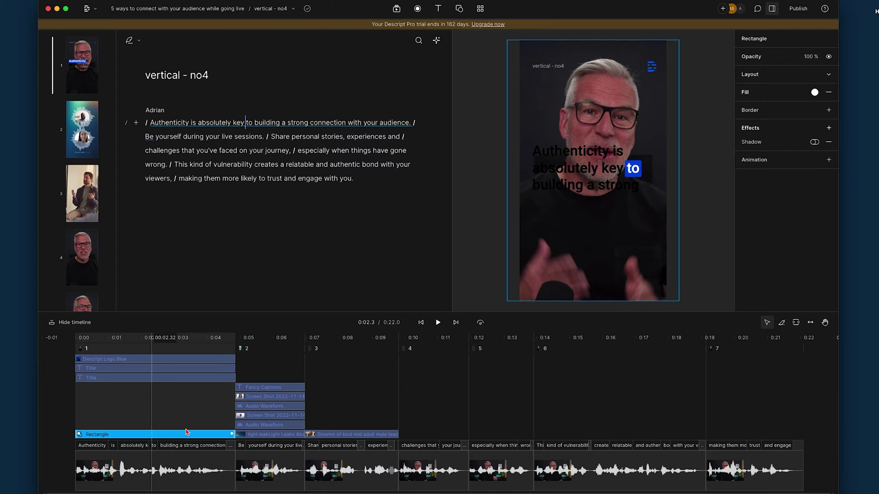
pyautogui.rightClick(512, 235)
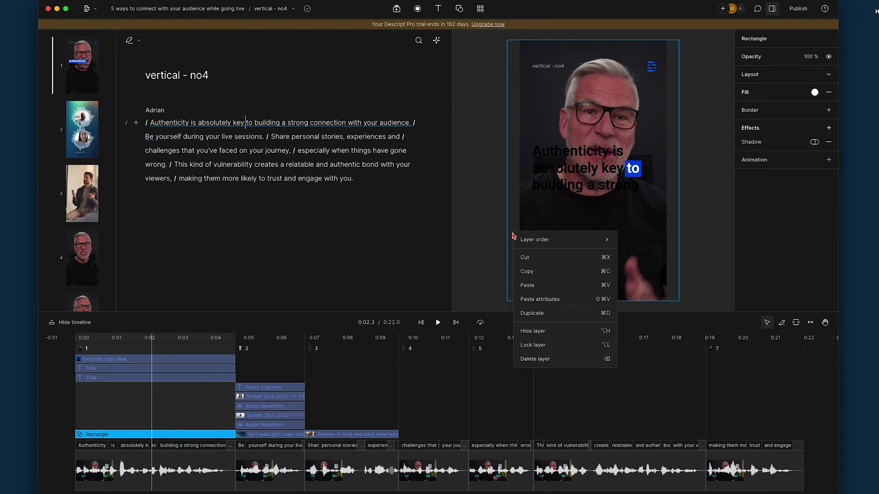
pyautogui.moveTo(563, 240)
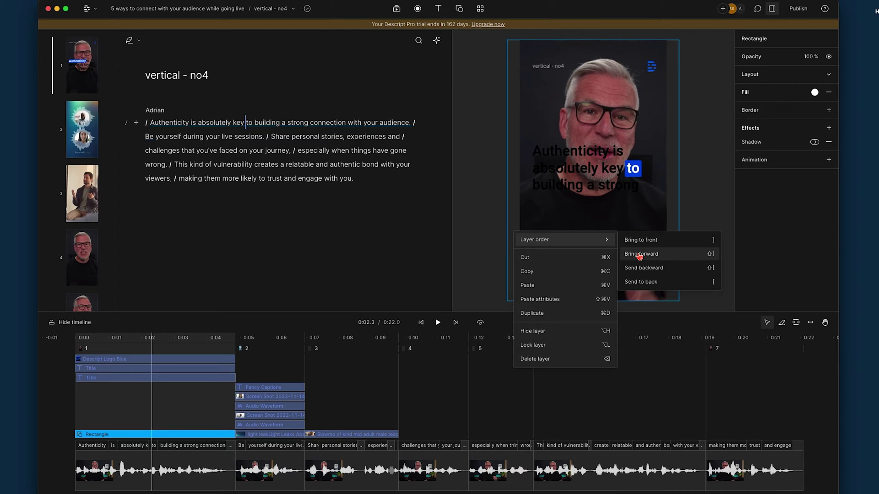
pyautogui.click(640, 254)
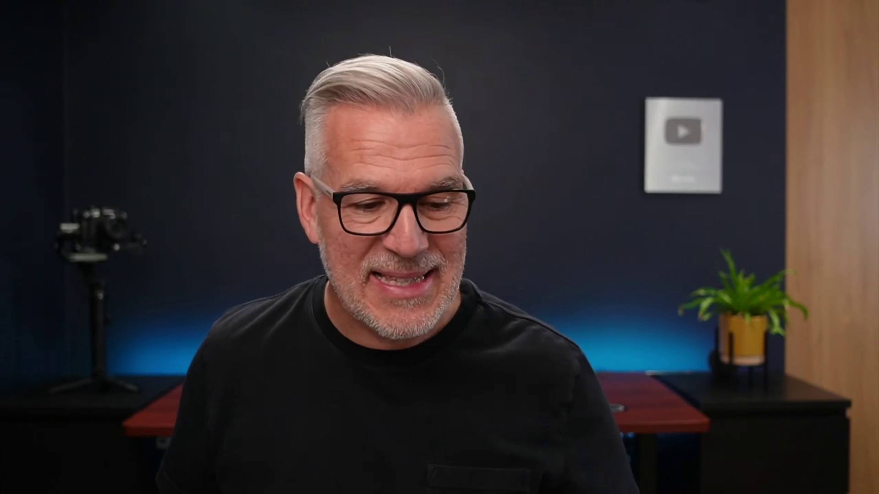
# - Inspect scene 1's captions and composition name title layers, and delete the Descript Logo Blue layer
pyautogui.click(135, 379)
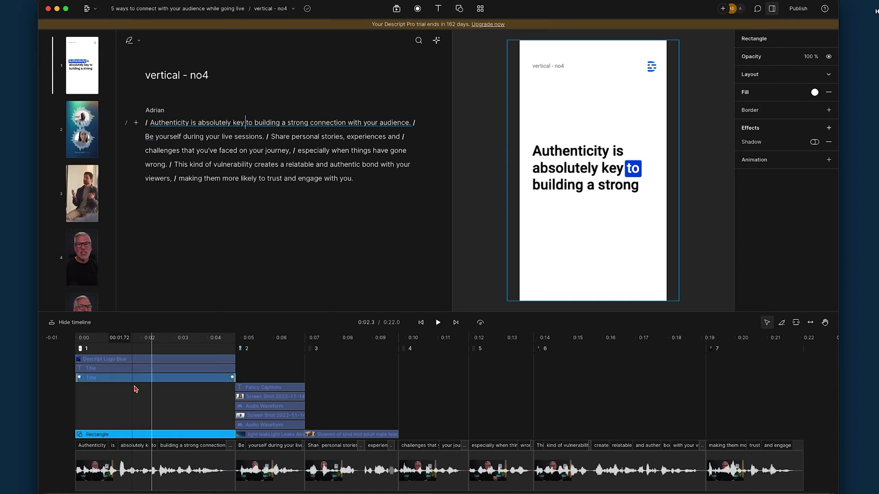
pyautogui.click(135, 389)
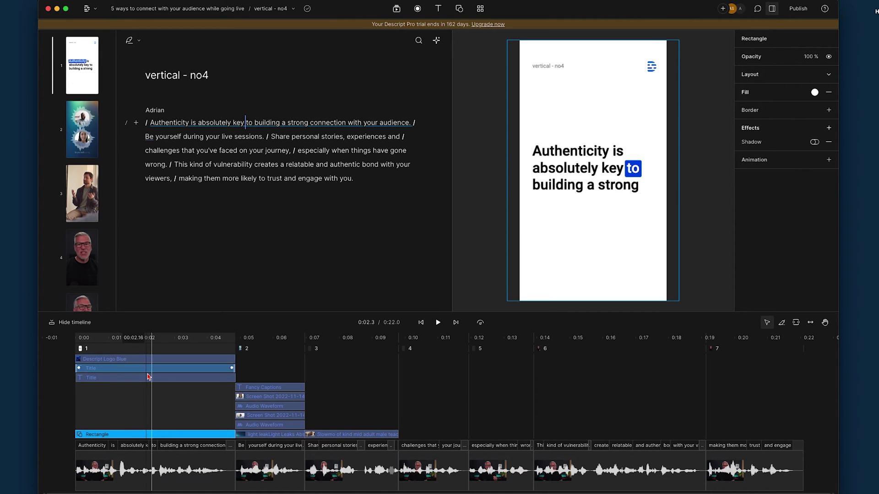
pyautogui.click(161, 378)
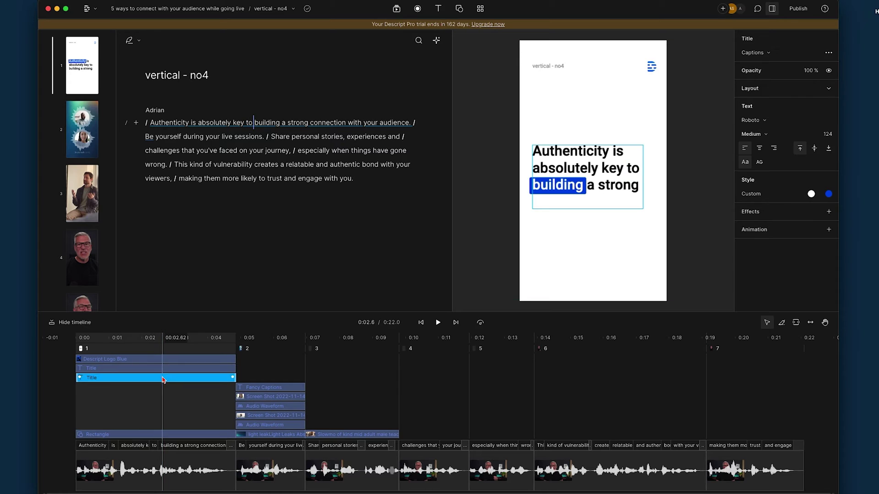
pyautogui.click(163, 369)
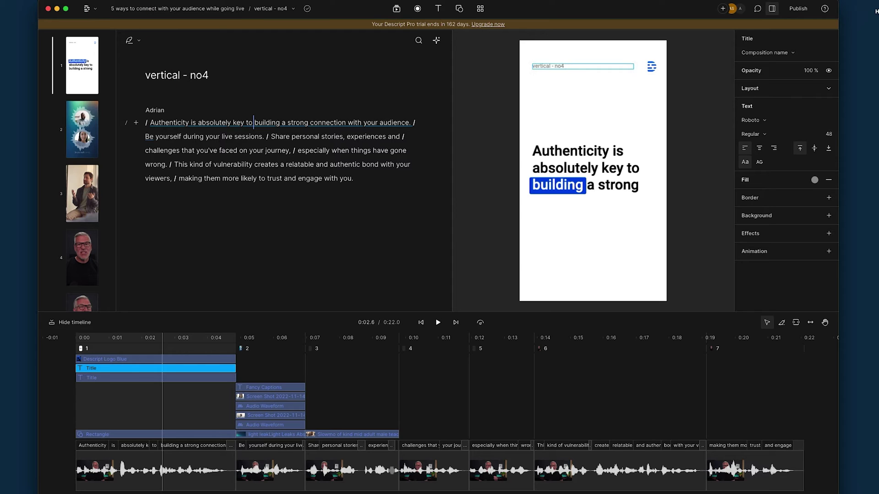
pyautogui.click(169, 361)
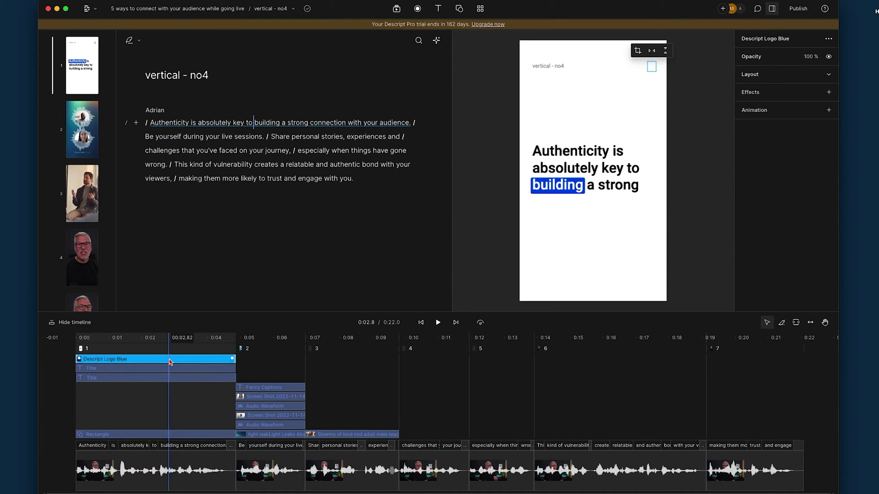
pyautogui.press('Delete')
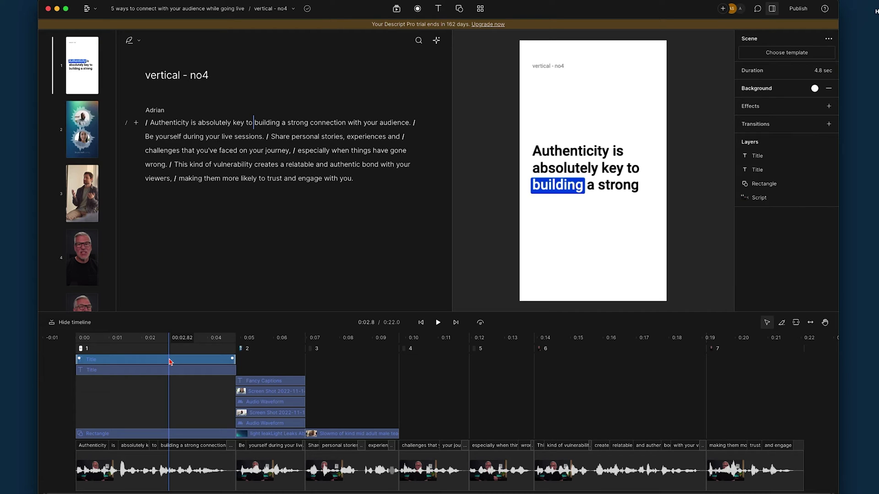
# - Play scene 1 from its beginning to preview the animated captions on the white background
pyautogui.moveTo(160, 409); pyautogui.dragTo(77, 408)
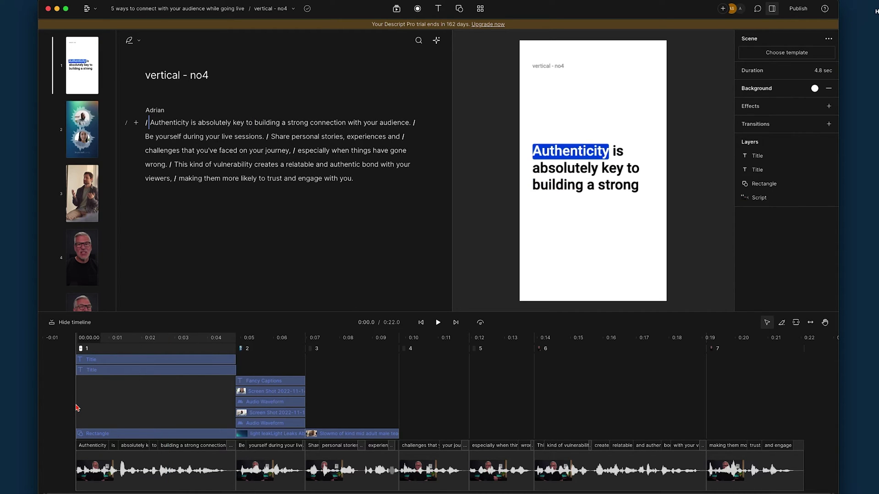
pyautogui.press('space')
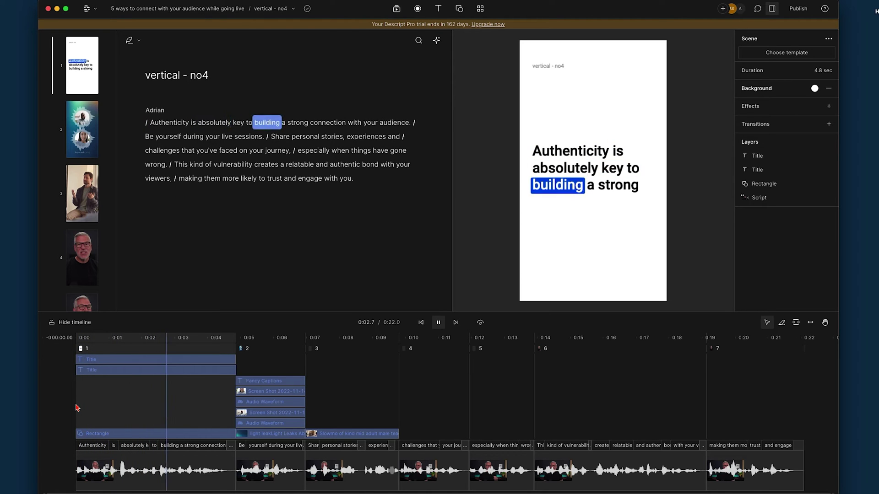
pyautogui.press('space')
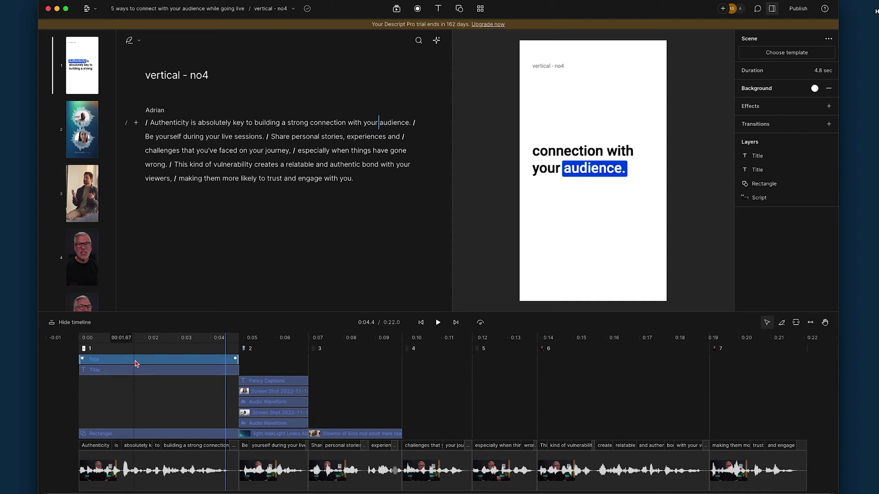
# - Add a waveform layer to scene 1 in the empty area below the captions
pyautogui.click(140, 374)
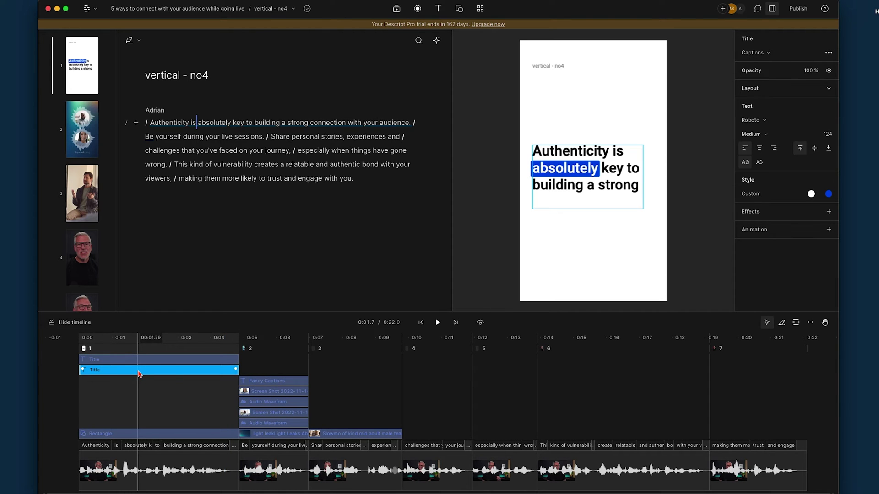
pyautogui.click(459, 9)
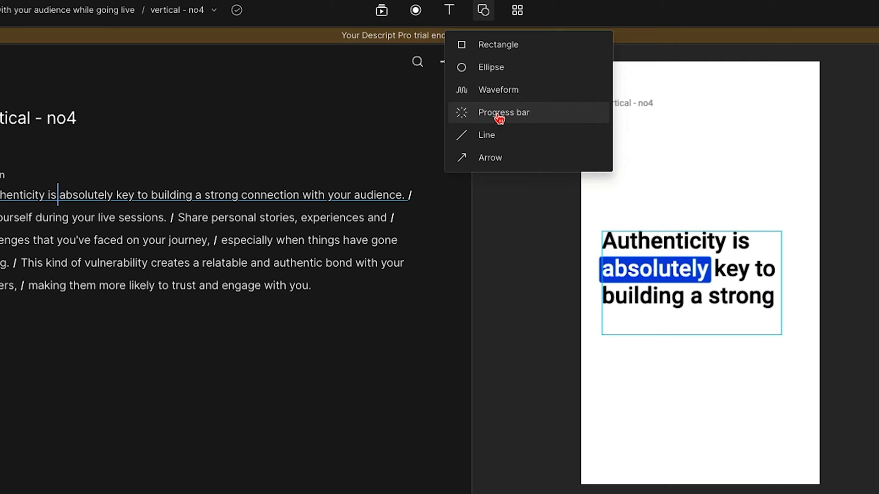
pyautogui.click(499, 92)
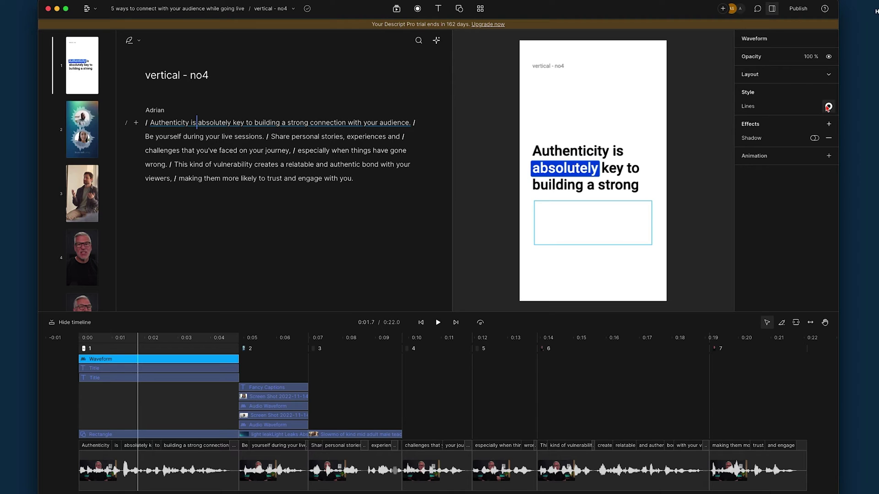
# - Set the new waveform's style to Wave and its colour to blue (0045e5)
pyautogui.click(756, 110)
pyautogui.click(756, 142)
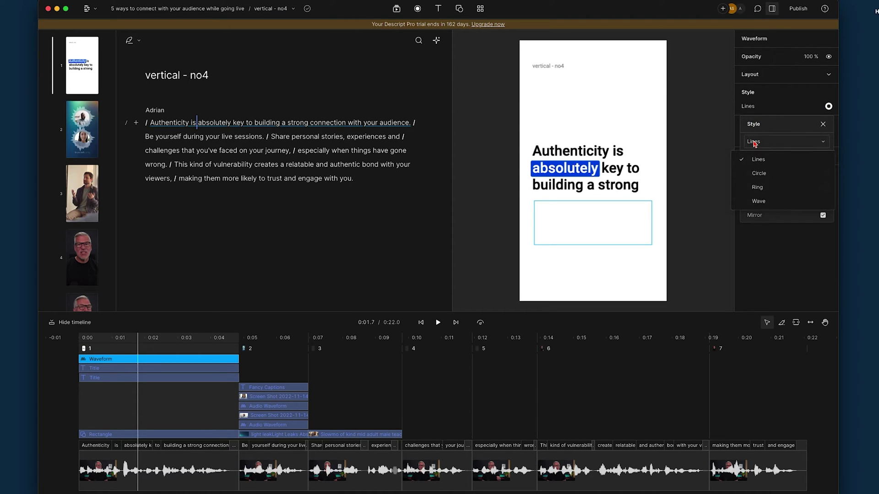
pyautogui.click(756, 202)
pyautogui.click(829, 107)
pyautogui.click(829, 106)
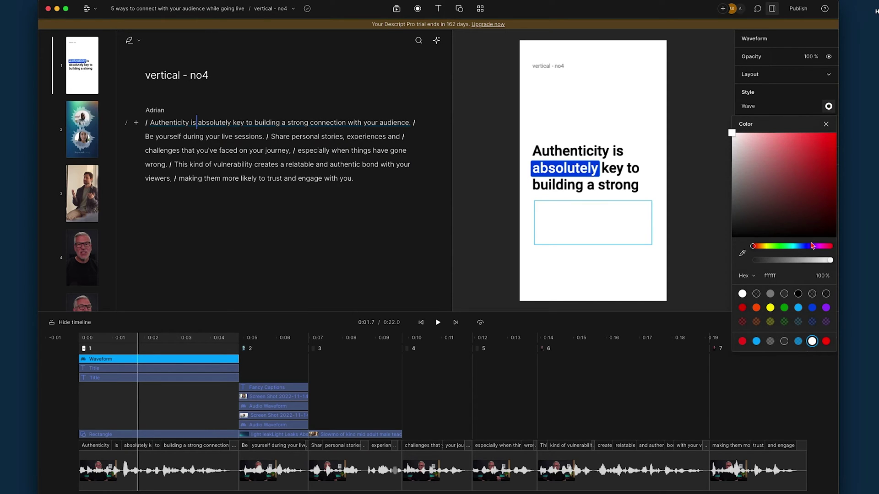
pyautogui.click(812, 309)
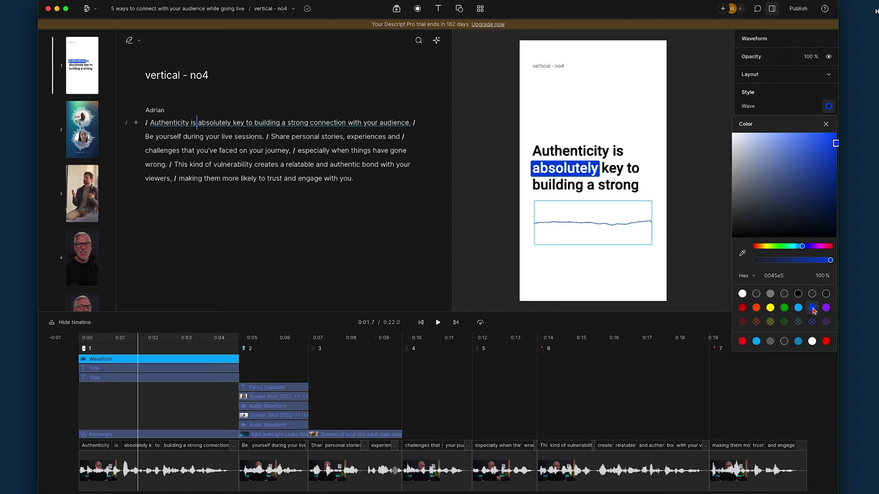
# - Play scene 1 from the start to preview the blue wave, and keep the waveform selected
pyautogui.click(82, 341)
pyautogui.press('space')
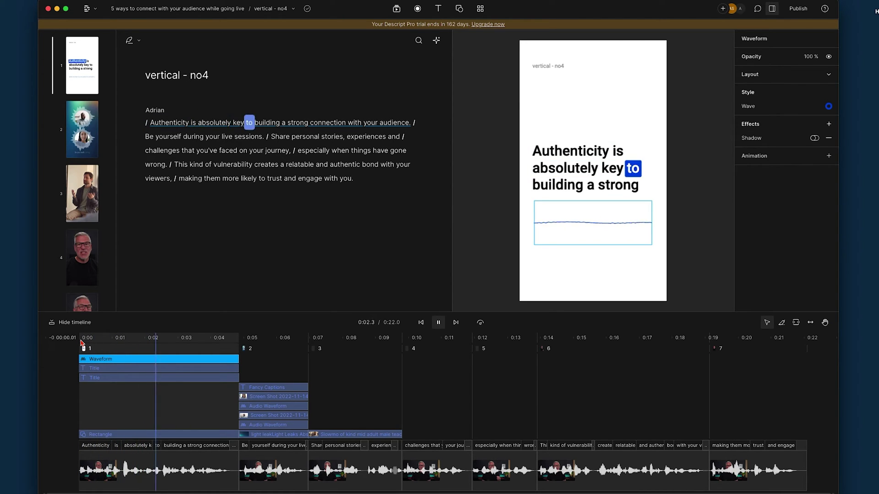
pyautogui.press('space')
pyautogui.click(186, 371)
pyautogui.click(590, 225)
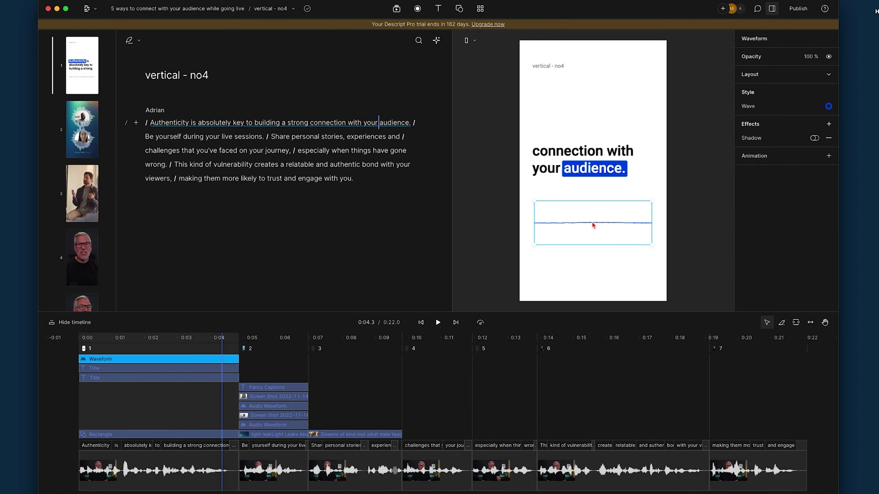
# - Change the waveform's style to Lines and play scene 1 from the start to preview it
pyautogui.click(749, 108)
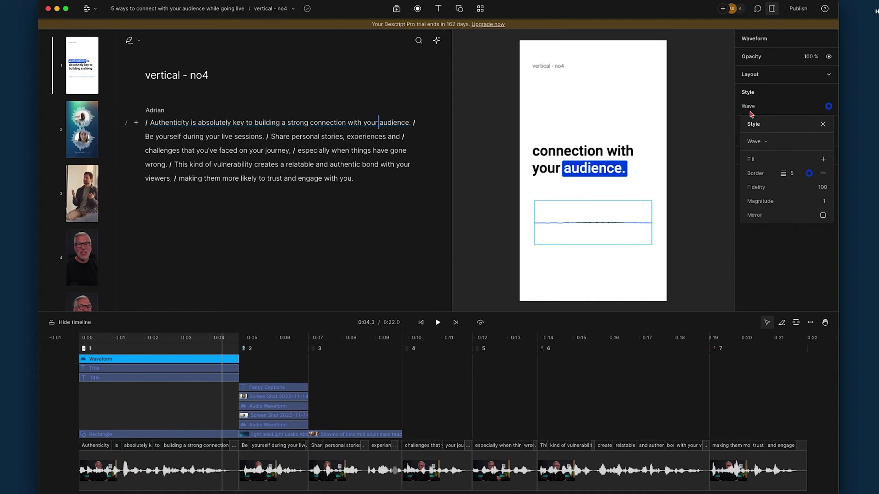
pyautogui.click(754, 142)
pyautogui.click(757, 161)
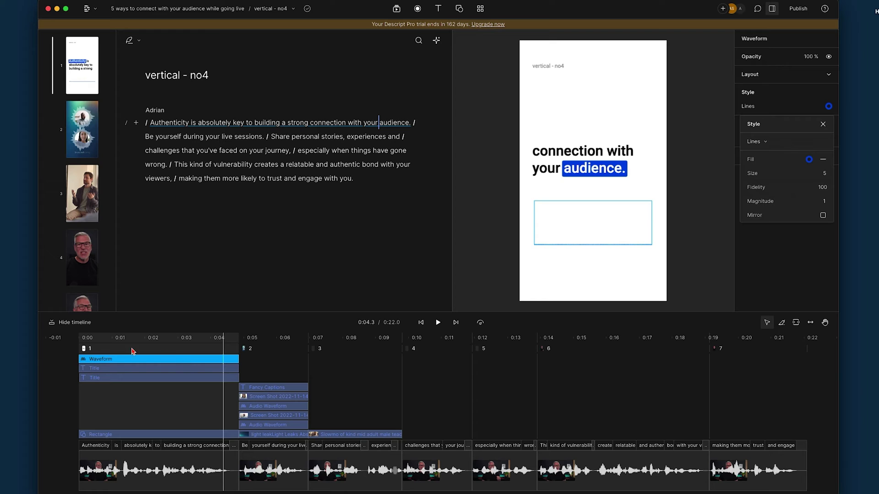
pyautogui.click(81, 341)
pyautogui.press('space')
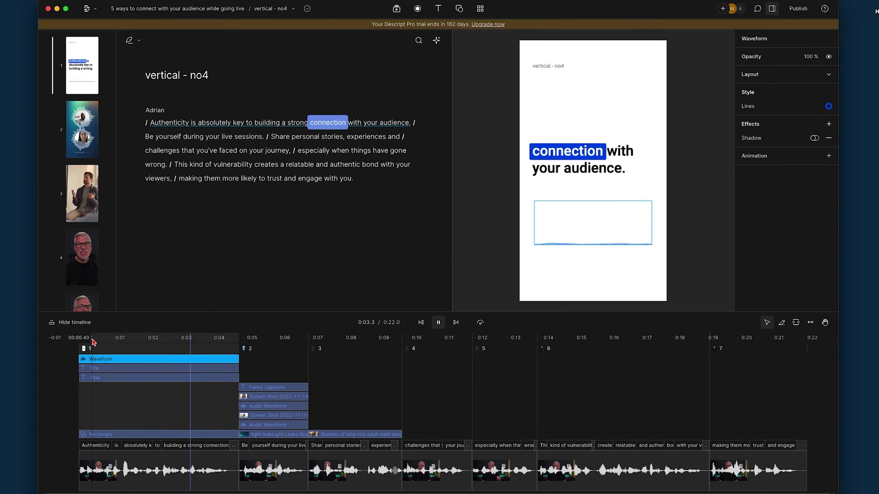
pyautogui.press('space')
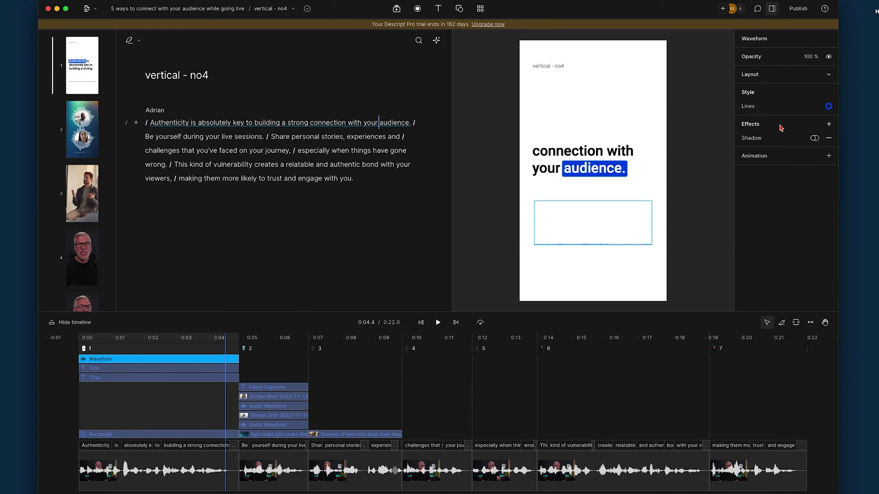
# - Change the waveform's style to Circle and play scene 1 from near its start to preview it
pyautogui.click(788, 106)
pyautogui.click(757, 141)
pyautogui.click(778, 167)
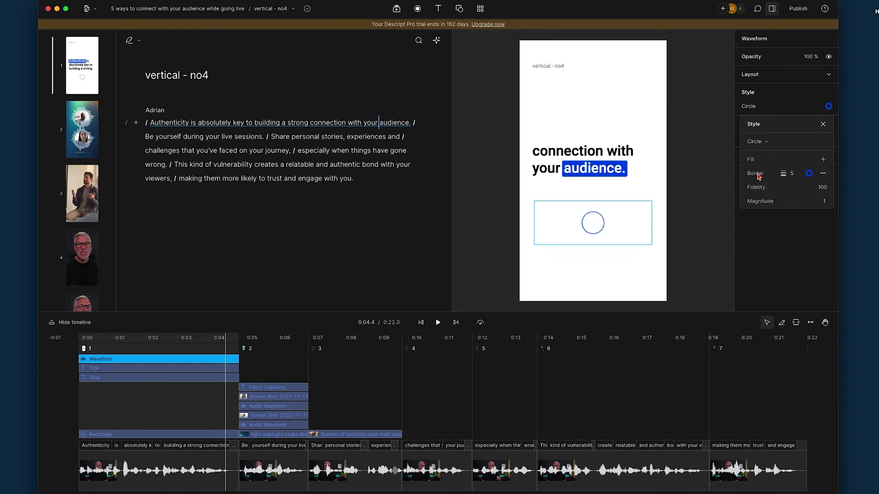
pyautogui.click(96, 349)
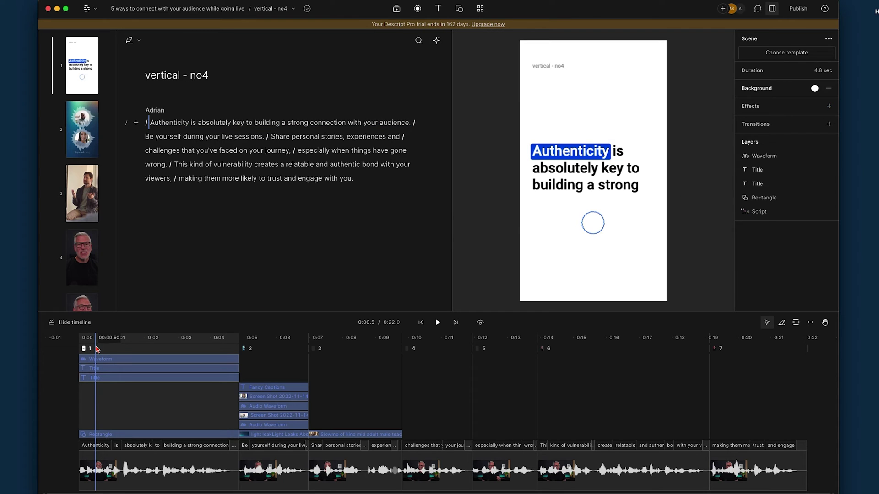
pyautogui.press('space')
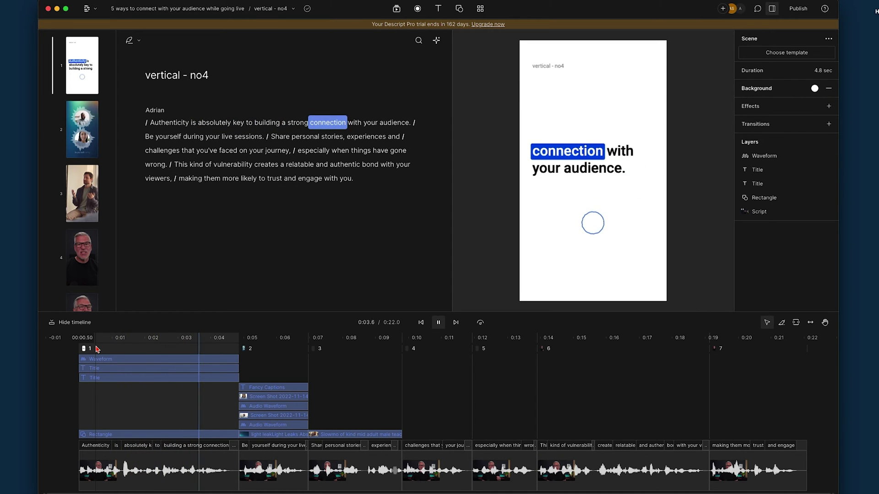
# - Shorten scene 1's white rectangle to reveal the speaker video under the captions, play the scene, and stretch the rectangle back over the full frame
pyautogui.click(619, 271)
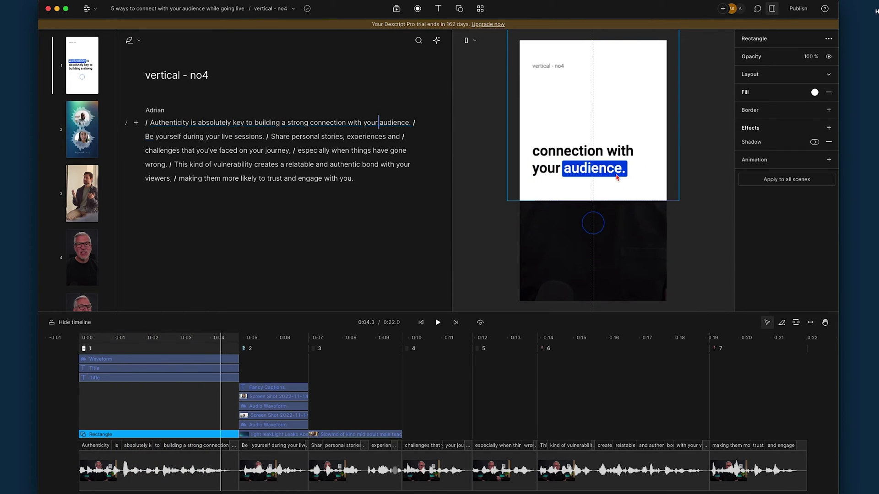
pyautogui.click(159, 350)
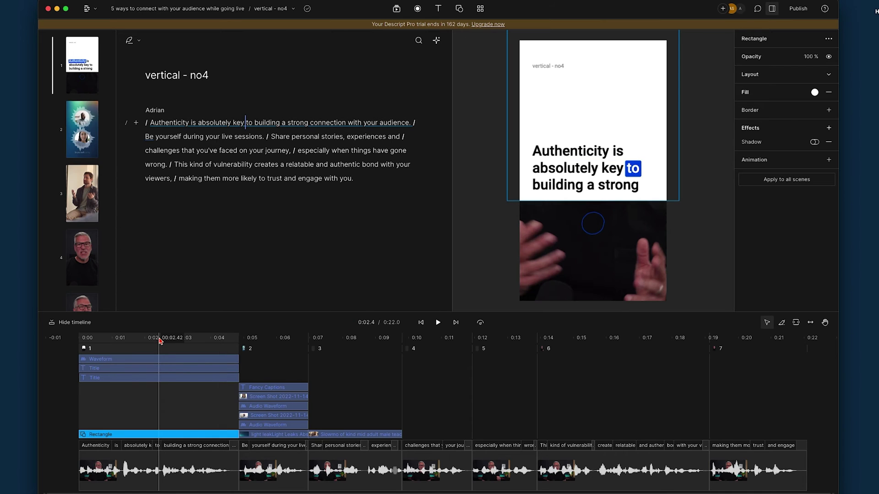
pyautogui.press('space')
pyautogui.click(641, 189)
pyautogui.moveTo(672, 200); pyautogui.dragTo(672, 290)
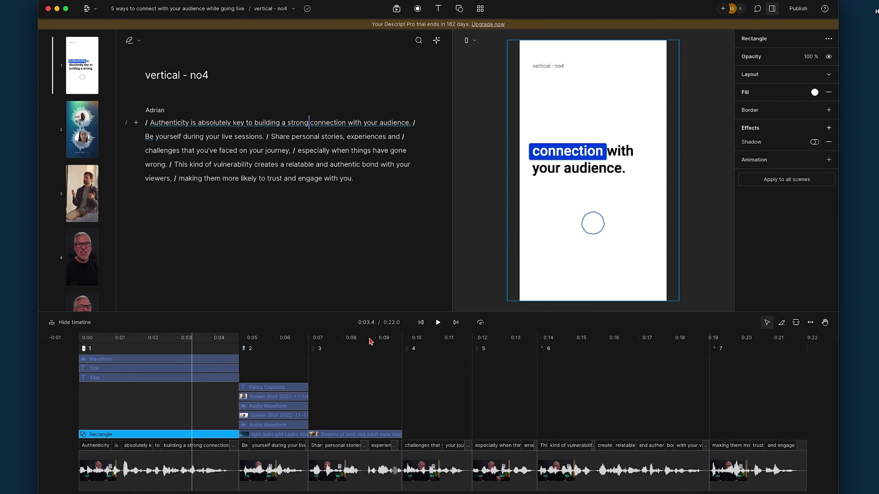
# - Play scene 2 briefly and inspect the style settings of the audio waveform around the lower portrait
pyautogui.click(274, 341)
pyautogui.press('space')
pyautogui.press('space')
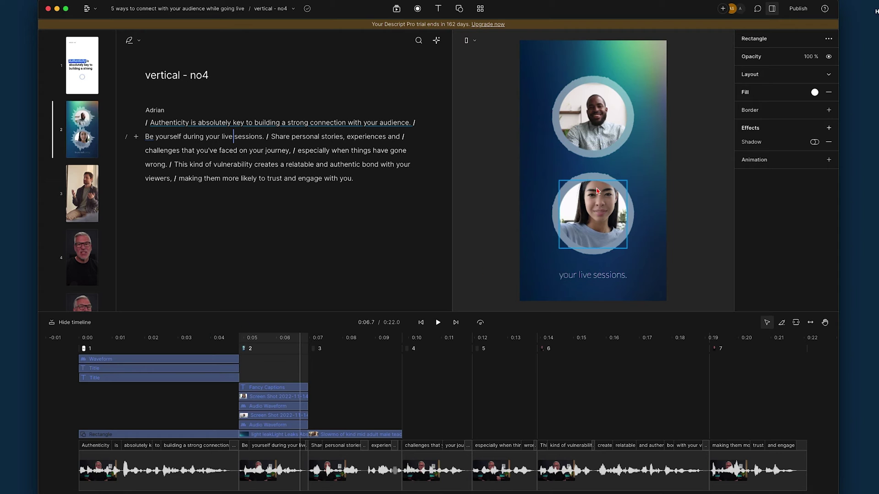
pyautogui.click(610, 180)
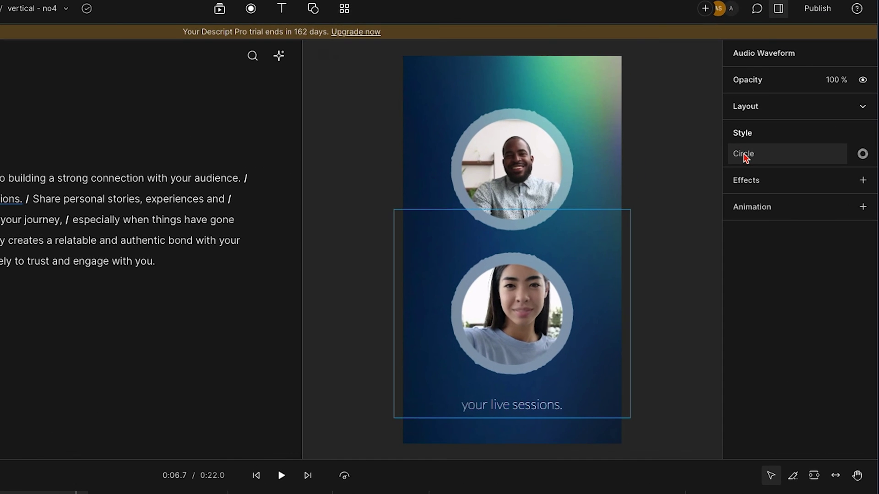
pyautogui.click(750, 107)
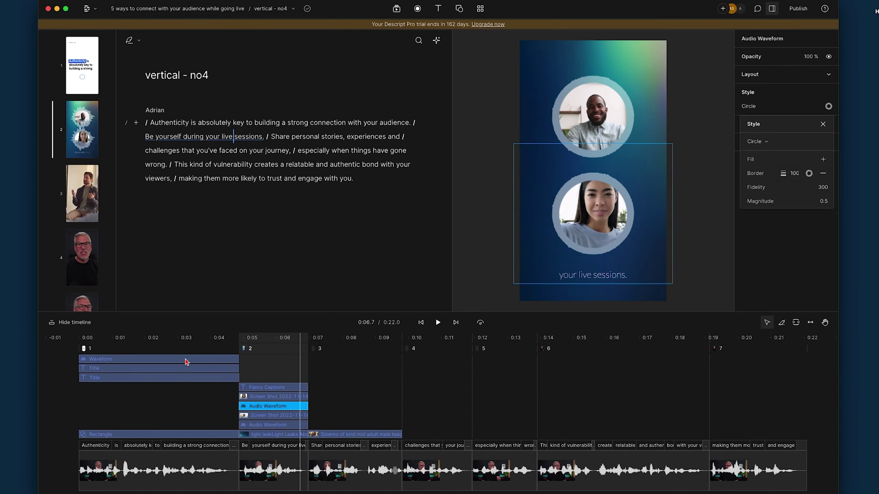
# - Set the border thickness of scene 1's circular waveform to 36
pyautogui.click(185, 362)
pyautogui.click(165, 360)
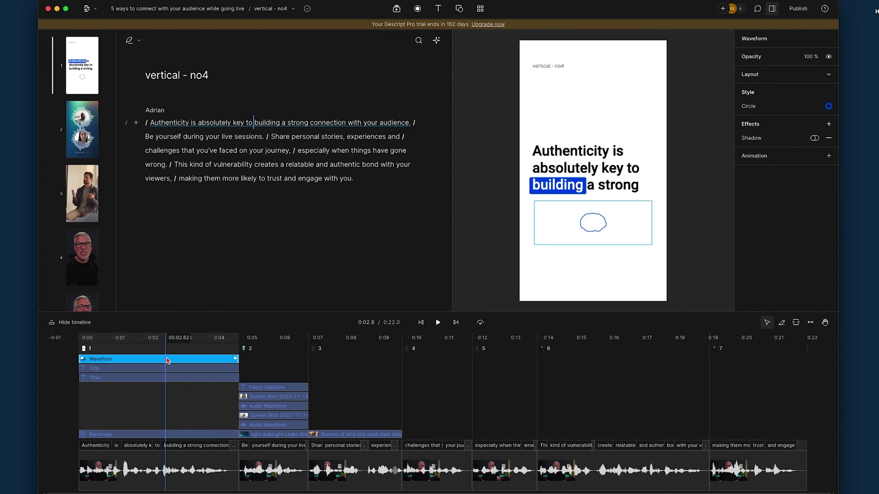
pyautogui.click(755, 108)
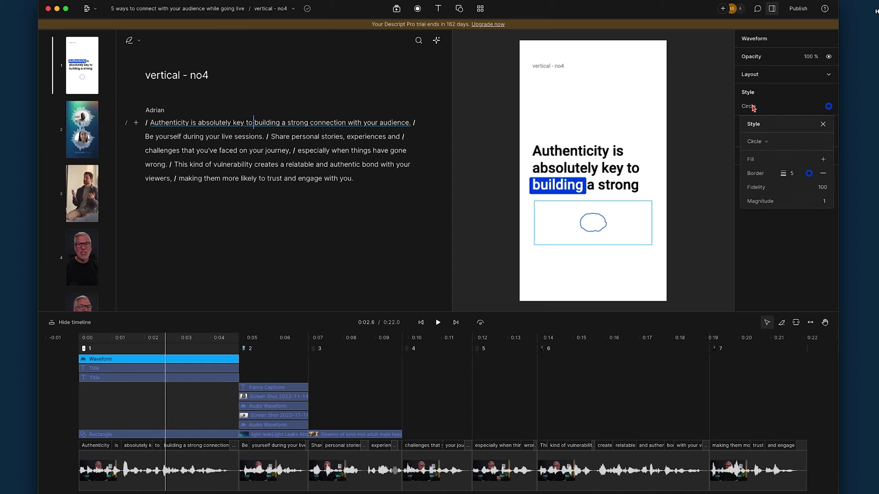
pyautogui.moveTo(793, 175); pyautogui.dragTo(816, 175)
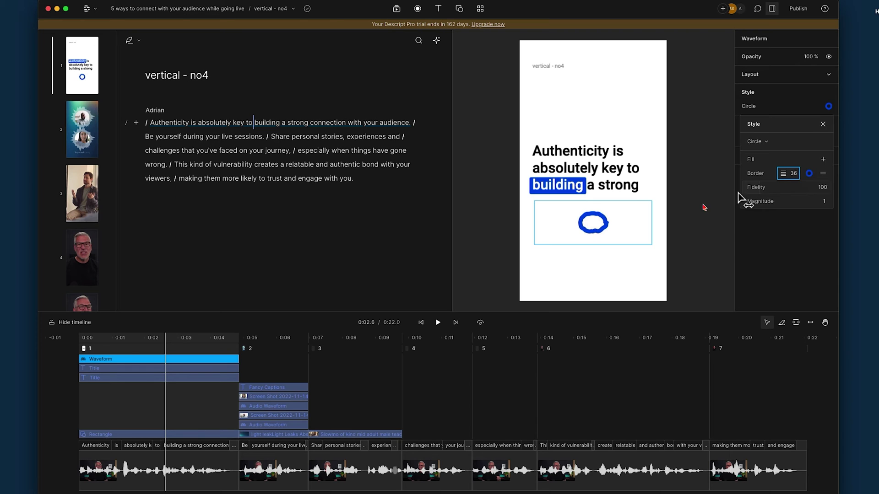
# - Enlarge the circular waveform, centre it in the space below the captions, and play scene 1 from near its start to preview it
pyautogui.click(567, 246)
pyautogui.moveTo(534, 203); pyautogui.dragTo(514, 79)
pyautogui.moveTo(596, 170); pyautogui.dragTo(604, 251)
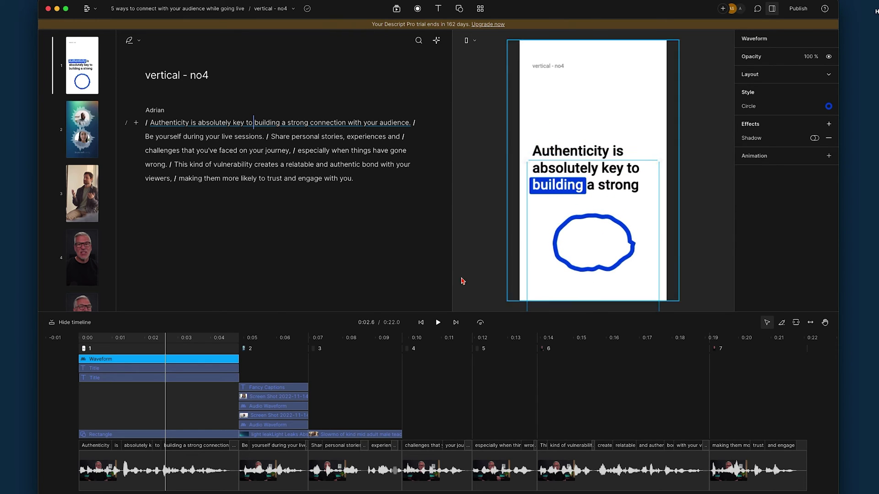
pyautogui.click(91, 341)
pyautogui.press('space')
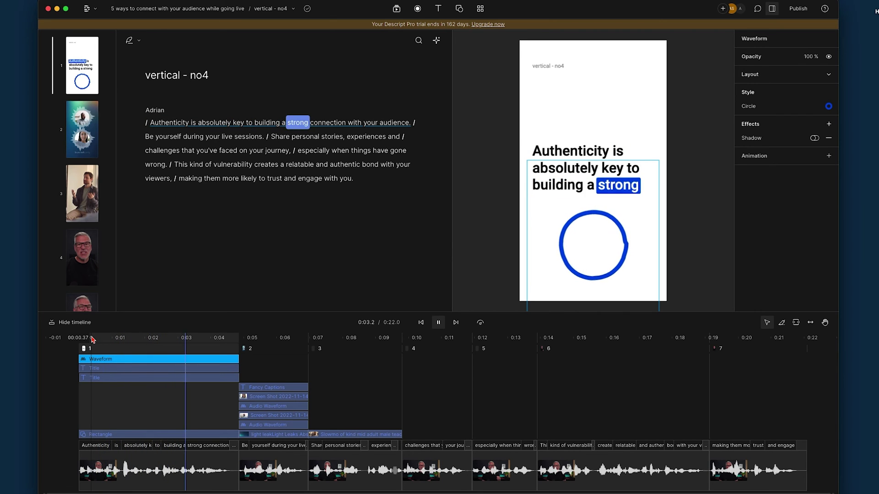
pyautogui.press('space')
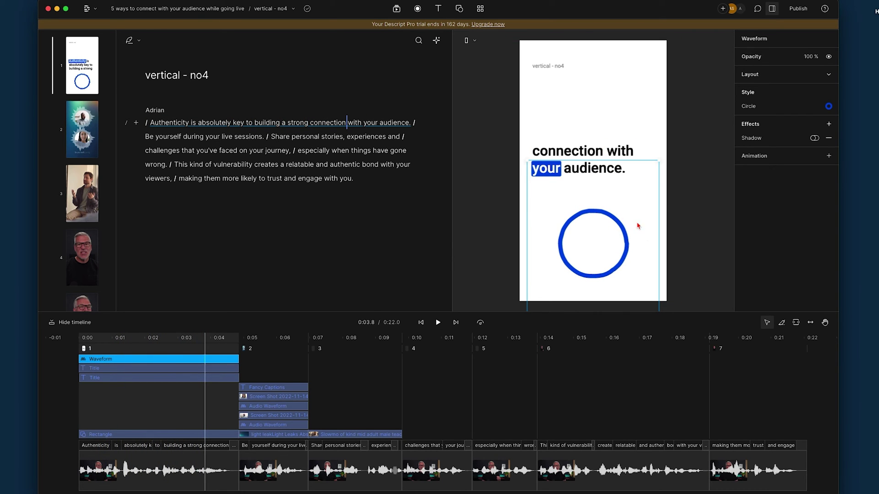
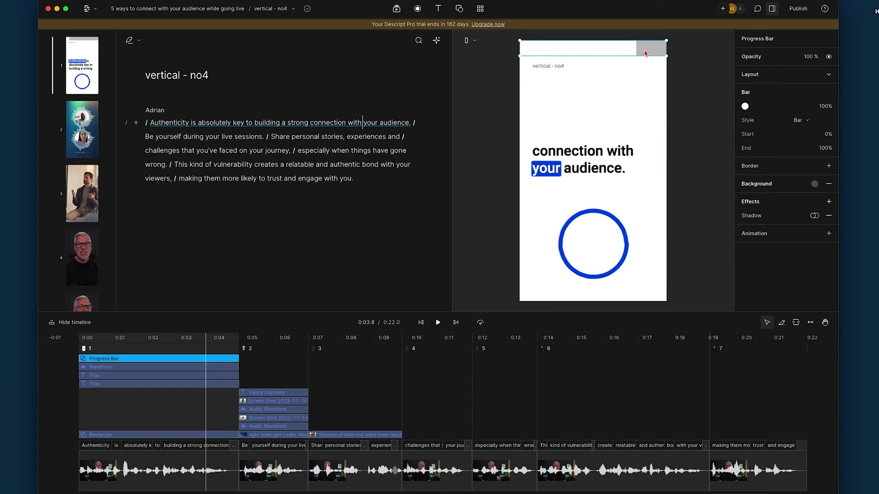
# - Reposition and resize the progress bar so it spans the frame's full width along the video's upper edge, slightly taller
pyautogui.hotkey('shift', 'Left')
pyautogui.hotkey('shift', 'Left')
pyautogui.hotkey('shift', 'Left')
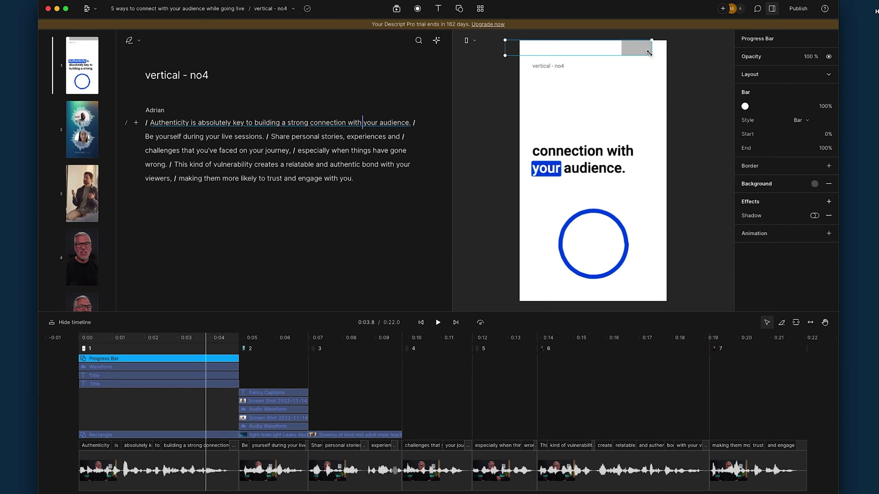
pyautogui.moveTo(650, 53); pyautogui.dragTo(665, 57)
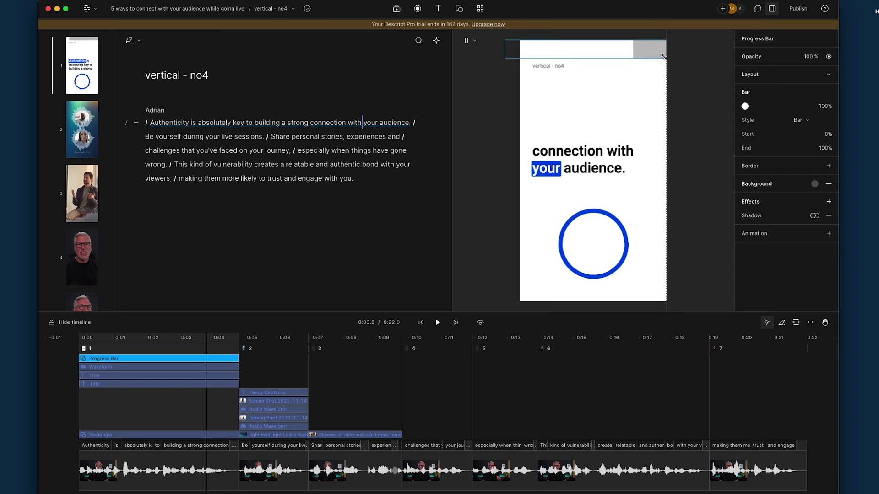
pyautogui.moveTo(511, 57); pyautogui.dragTo(520, 58)
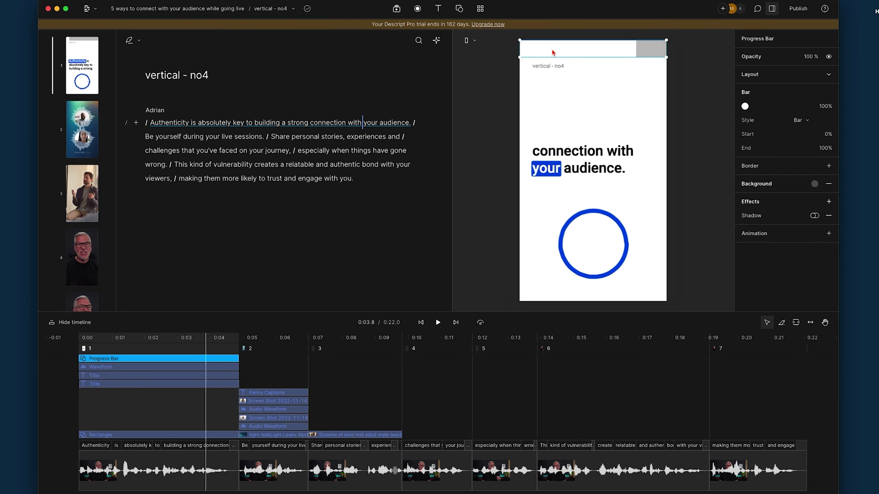
# - Set the progress bar's fill colour to blue (0045e5)
pyautogui.click(745, 107)
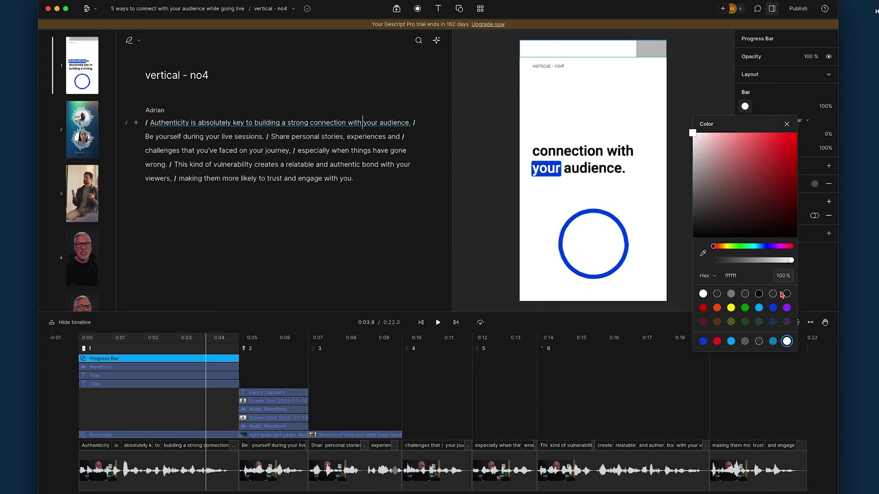
pyautogui.click(773, 308)
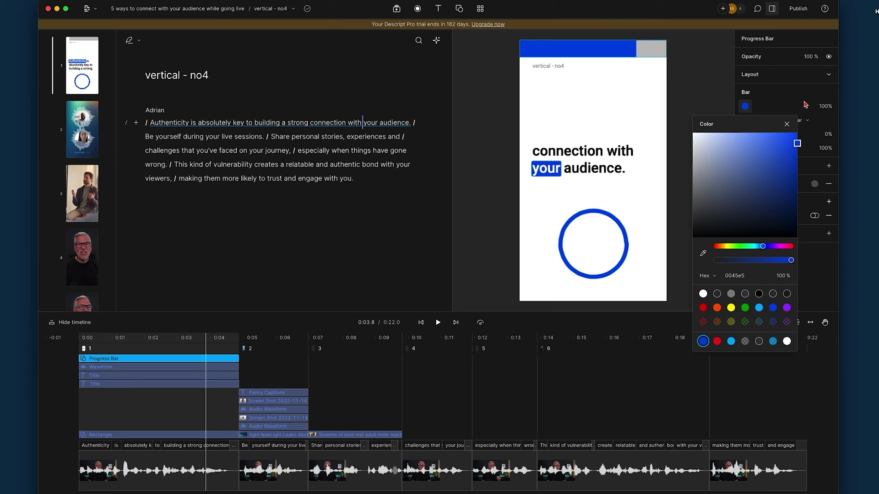
pyautogui.click(804, 186)
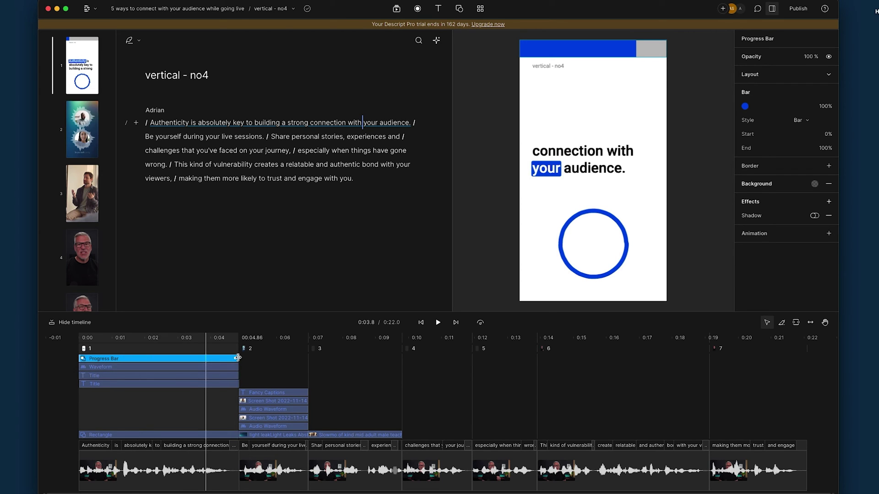
# - Extend the progress bar layer across all scenes to the end of the video and play from the start to preview it
pyautogui.moveTo(237, 357); pyautogui.dragTo(807, 359)
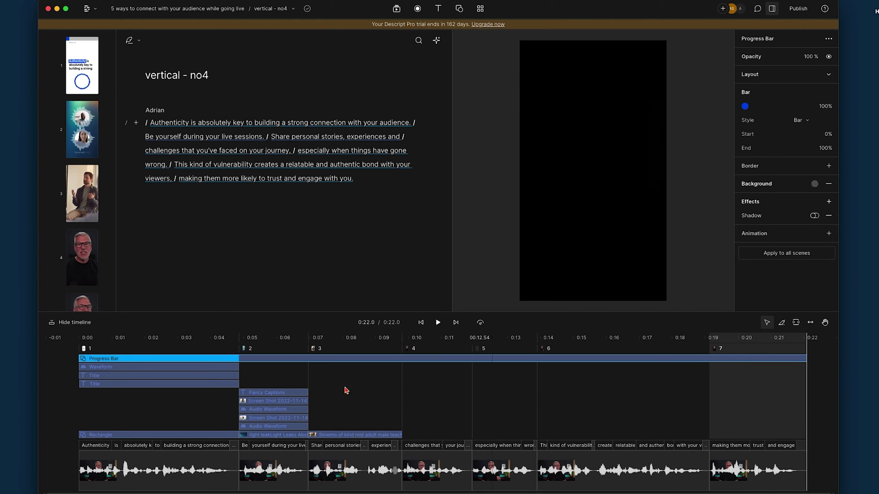
pyautogui.click(76, 360)
pyautogui.press('space')
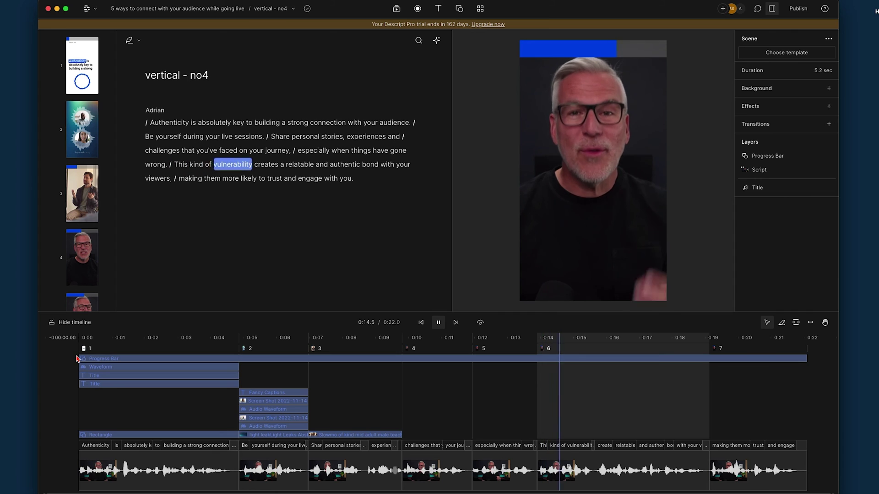
pyautogui.press('space')
# - Change the progress bar's style to Ring, move it down over the speaker's chest, and play briefly to preview it
pyautogui.click(114, 359)
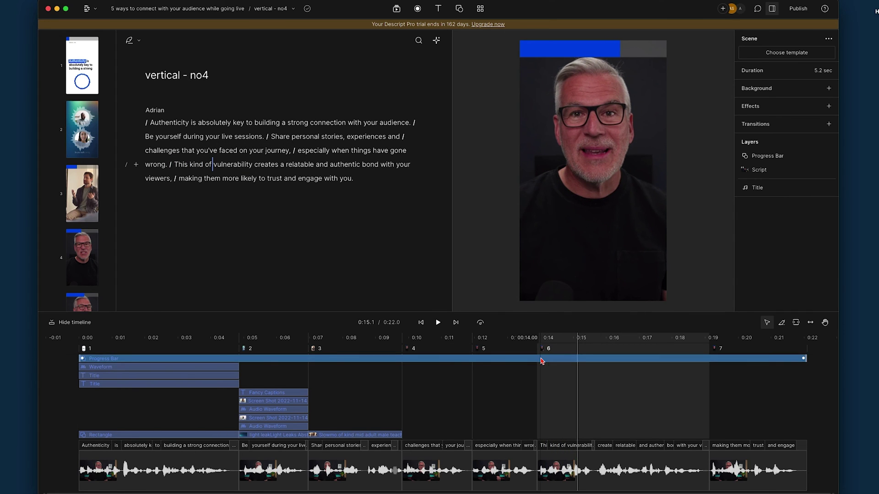
pyautogui.click(593, 361)
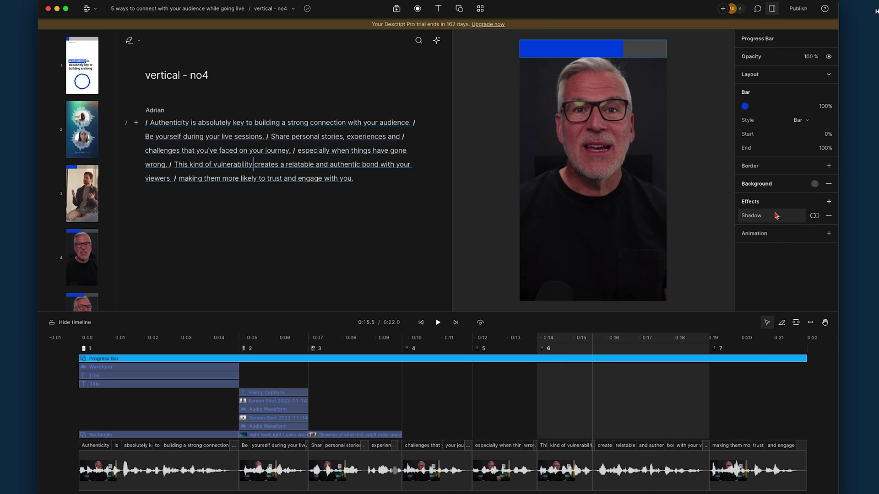
pyautogui.click(800, 120)
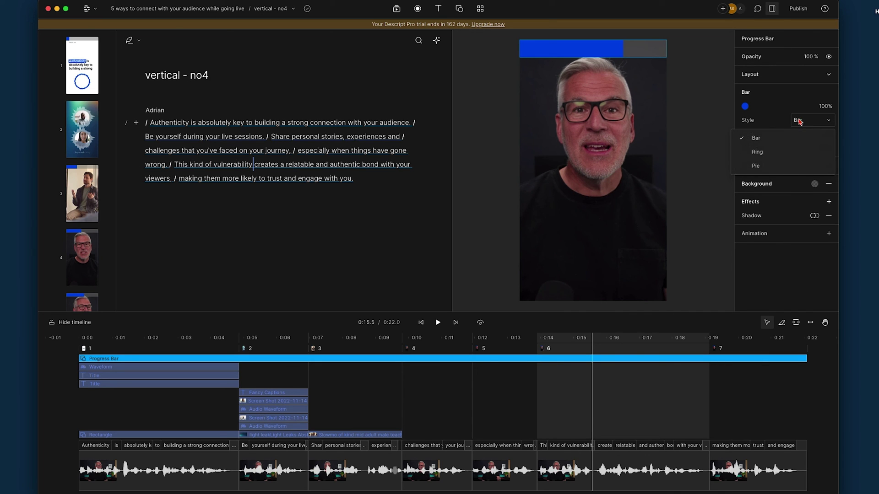
pyautogui.click(781, 153)
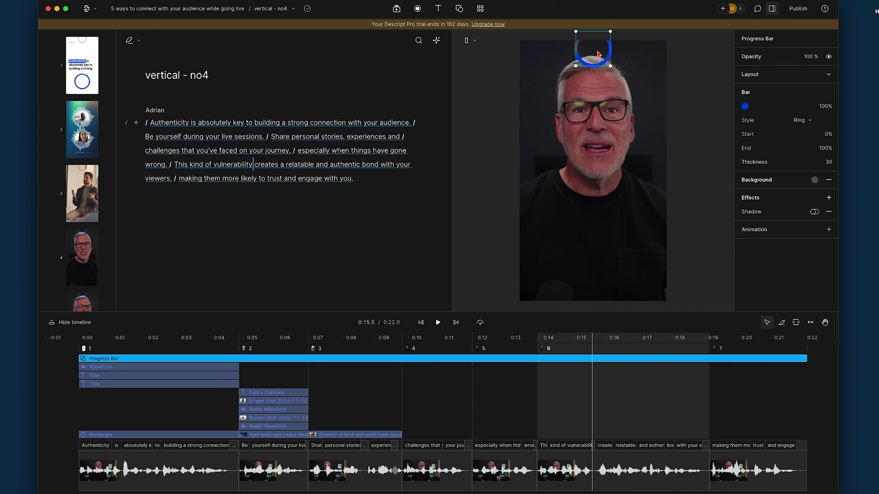
pyautogui.moveTo(599, 61); pyautogui.dragTo(598, 246)
pyautogui.press('space')
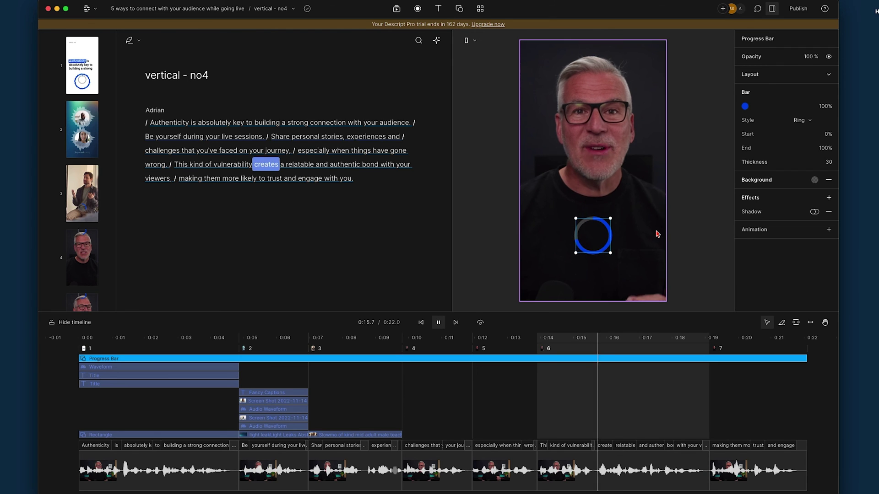
pyautogui.press('space')
# - Change the progress bar's style to Pie and play scene 6 to preview it
pyautogui.click(806, 120)
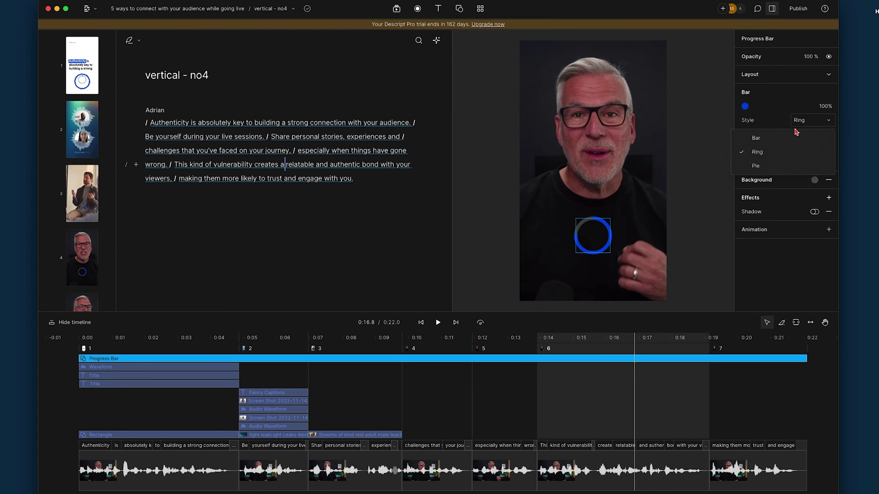
pyautogui.click(788, 167)
pyautogui.press('space')
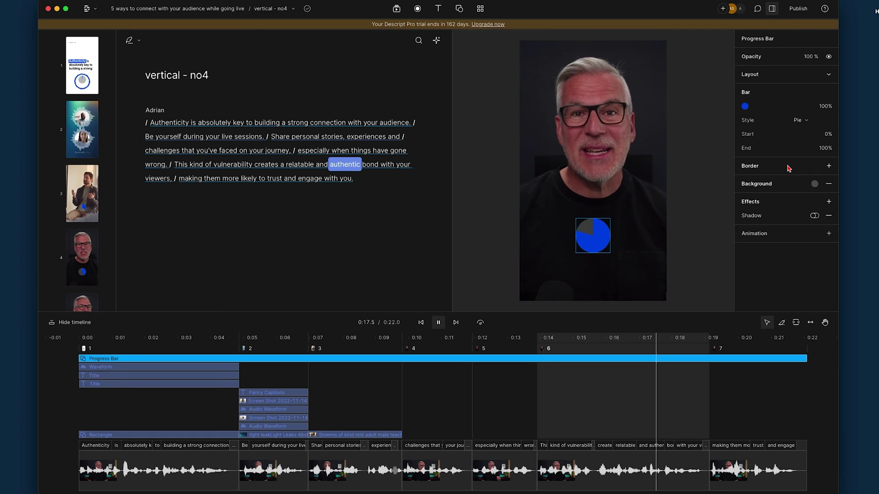